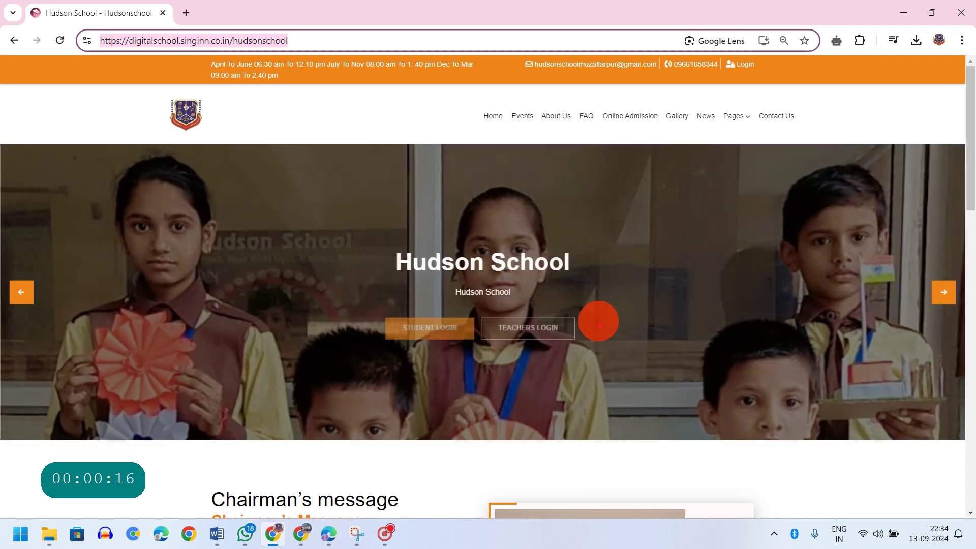
Step: Copy the Hudson School website address digitalschool.singinn.co.in/hudsonschool and open a blank browser tab
click(295, 40)
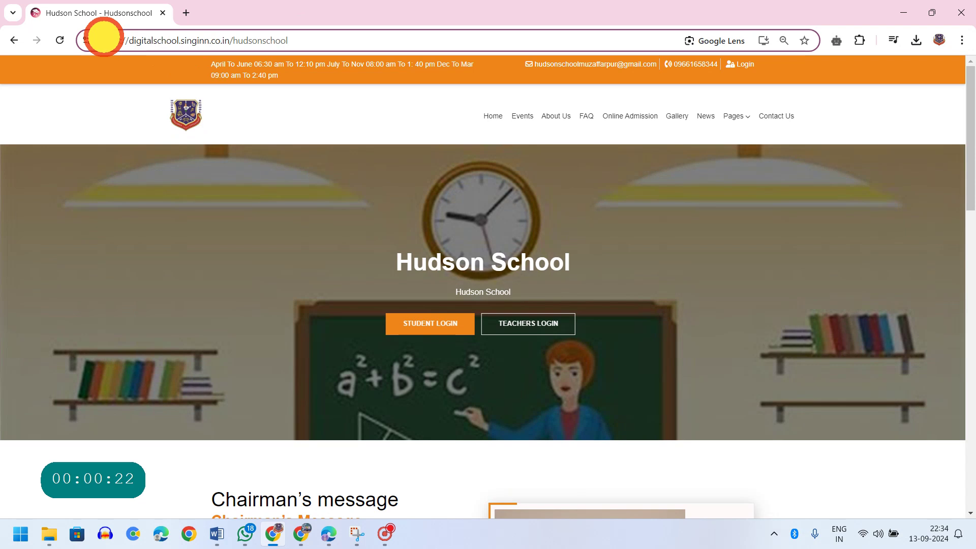
drag(103, 37, 225, 36)
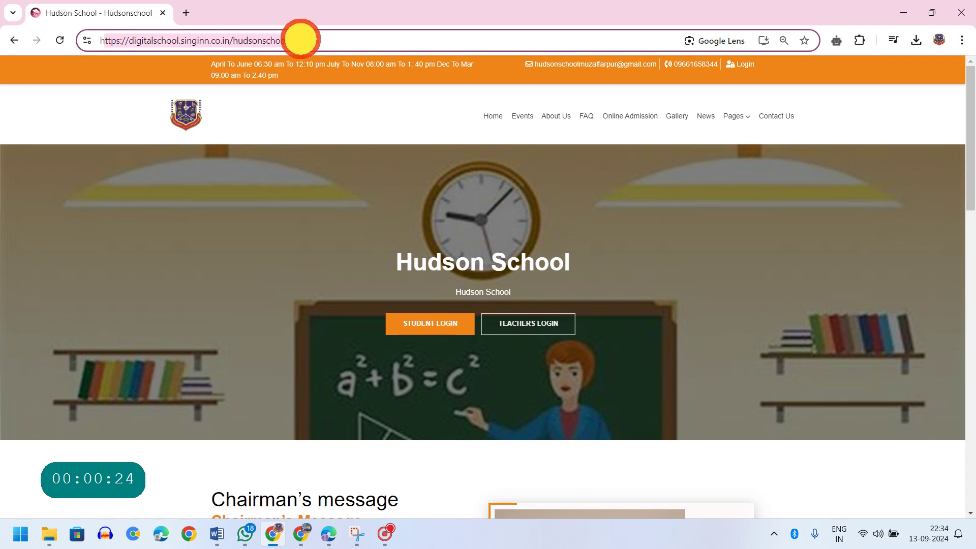
drag(300, 39, 312, 37)
click(332, 38)
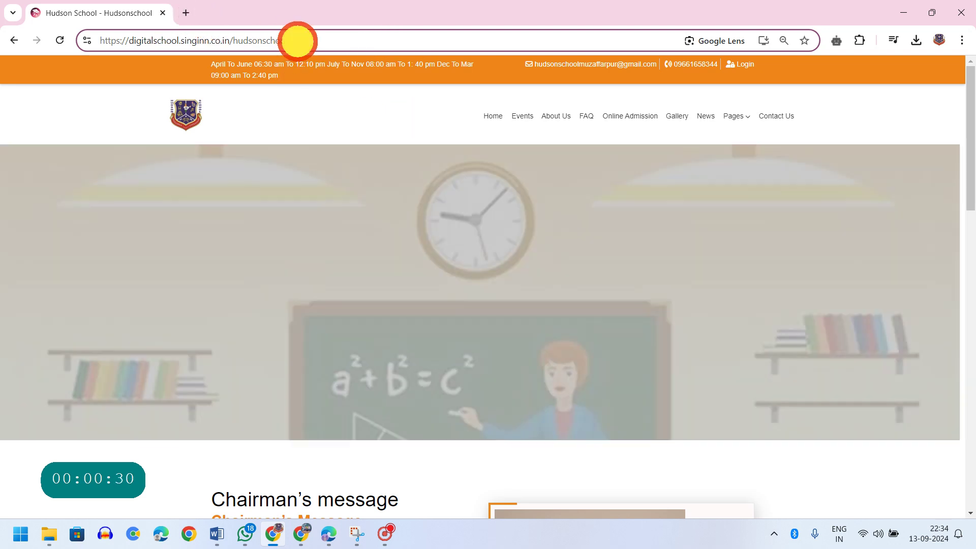
drag(297, 39, 98, 39)
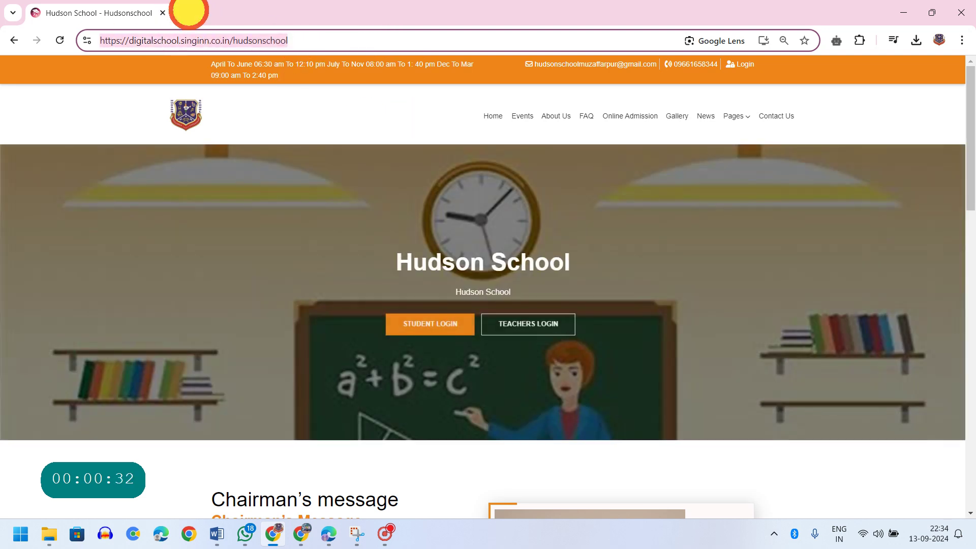
click(186, 13)
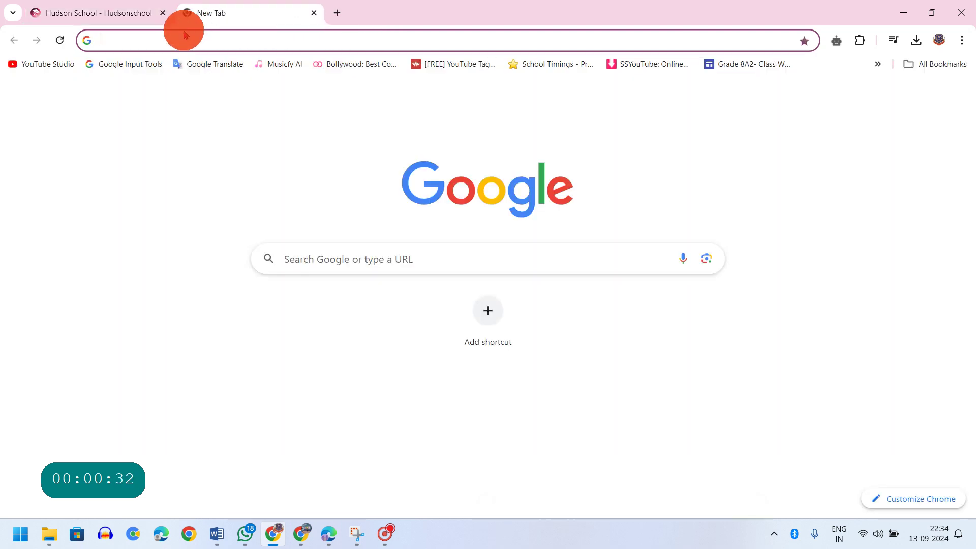
click(131, 14)
right_click(248, 36)
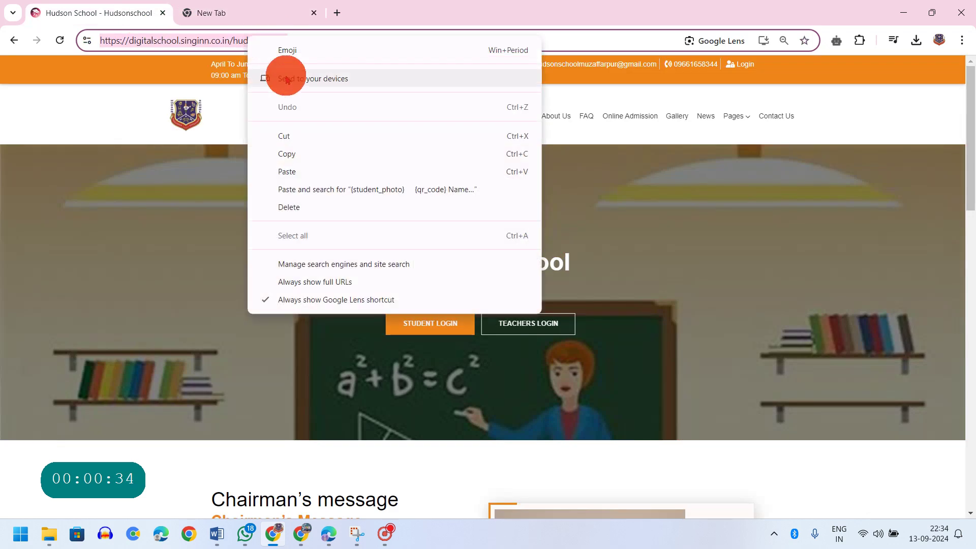
click(289, 150)
Step: Load the digitalschool.singinn.co.in/authentication page in the blank tab
click(227, 14)
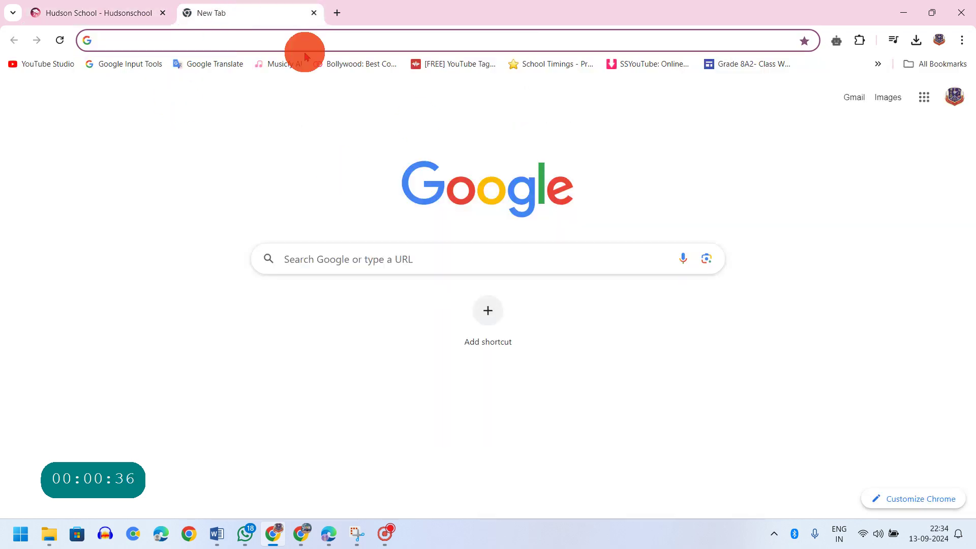
click(262, 40)
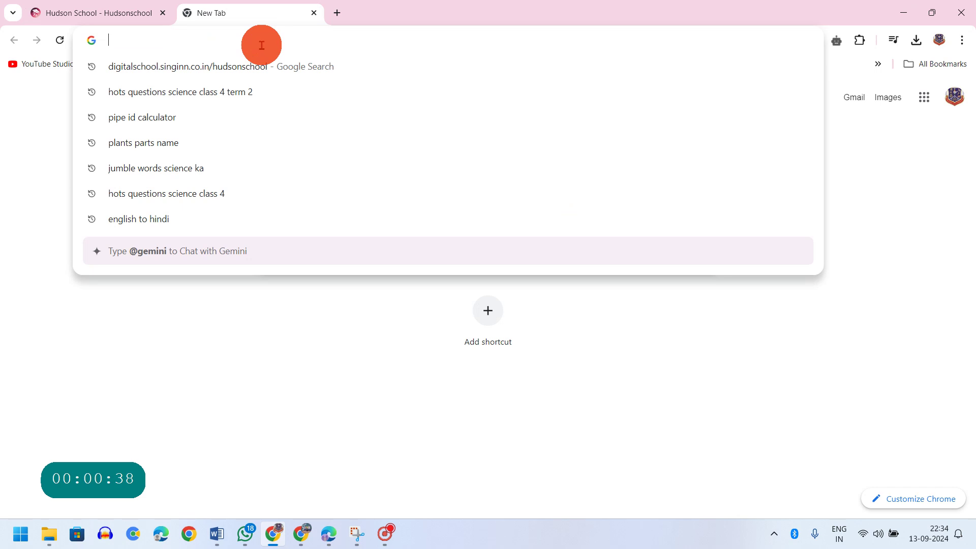
text(digi)
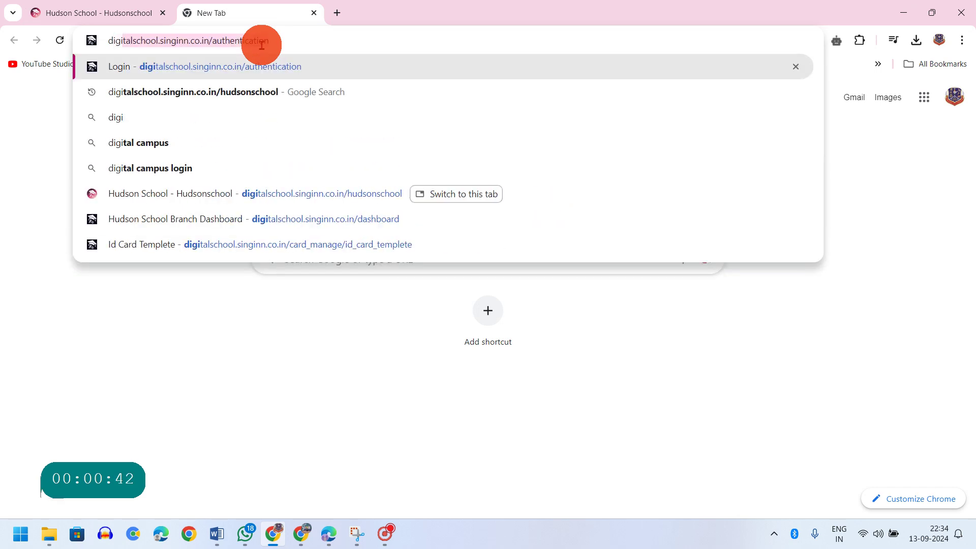
text(tal)
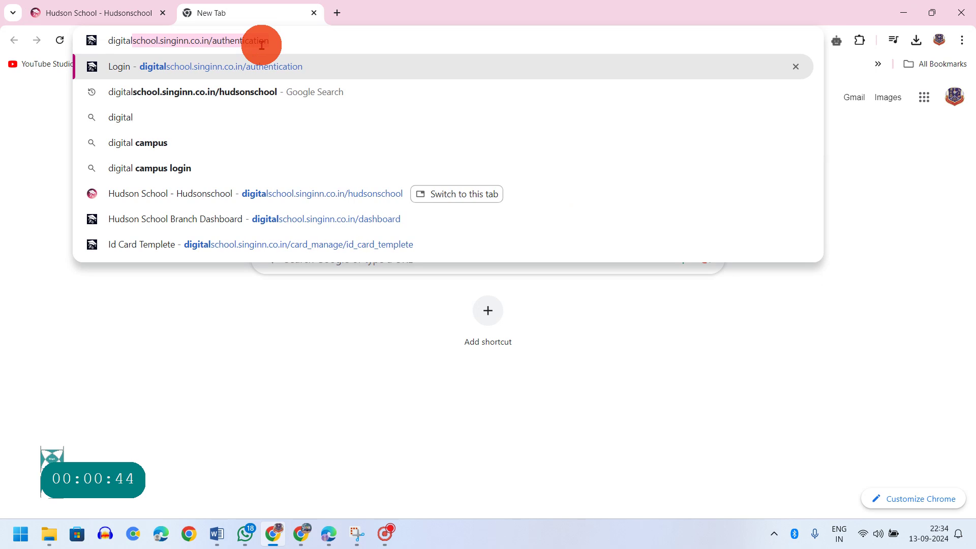
text(sch)
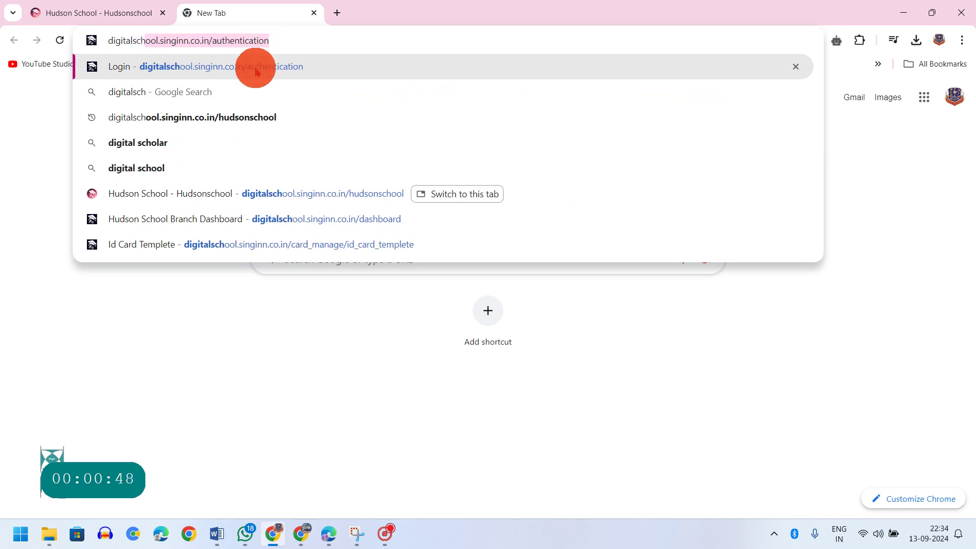
click(199, 72)
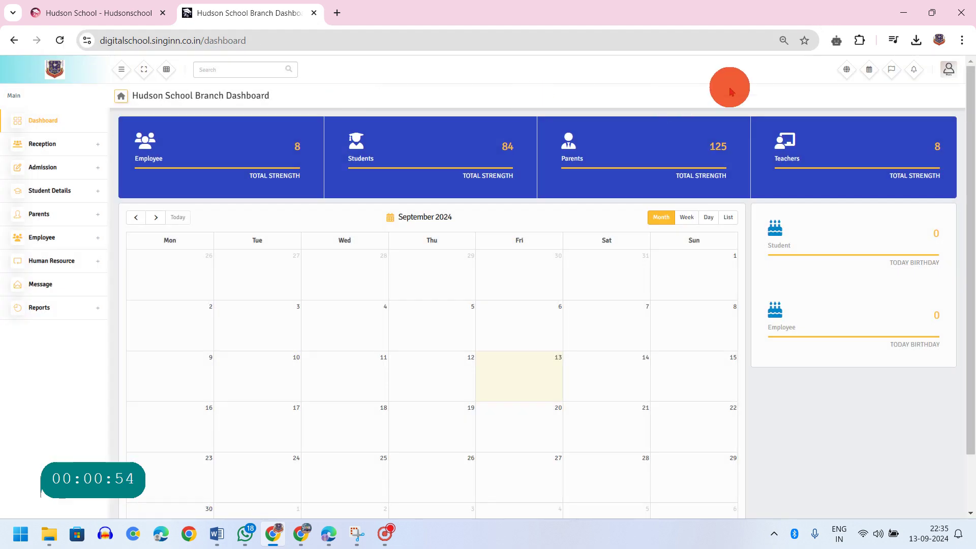
Step: Log out of the account that is signed in and open the Hudson School login page from the school website
click(948, 68)
click(864, 213)
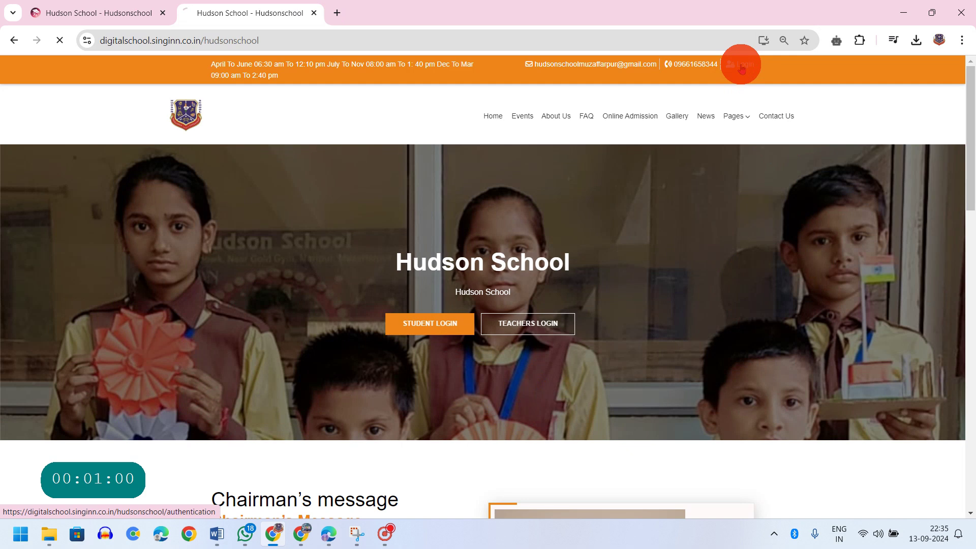
click(741, 66)
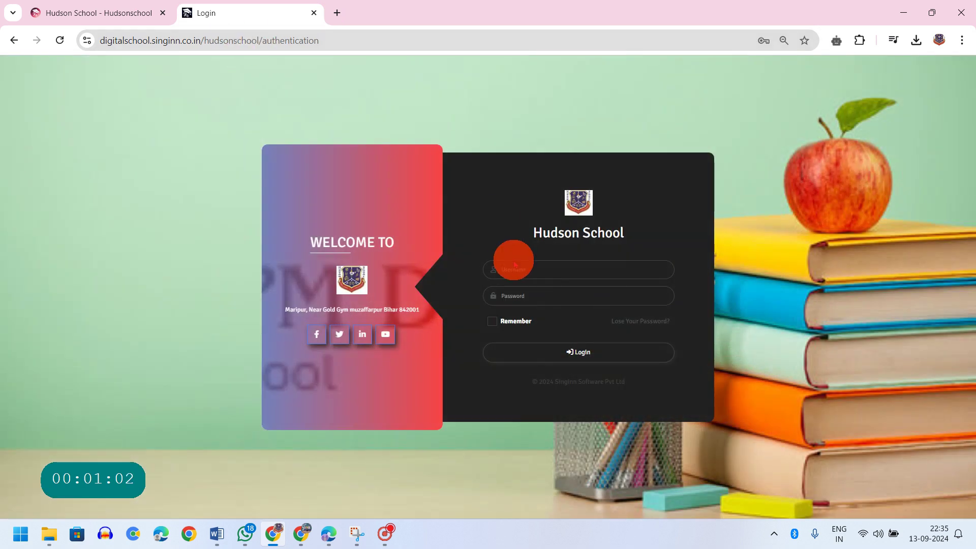
Step: Log in with the first saved account, entering the Windows PIN to authorize filling the password
click(516, 265)
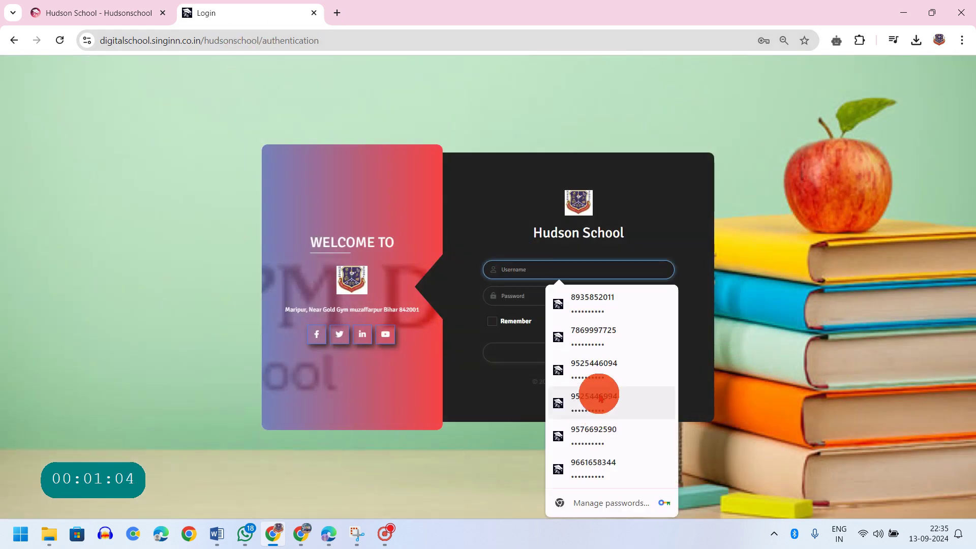
click(593, 307)
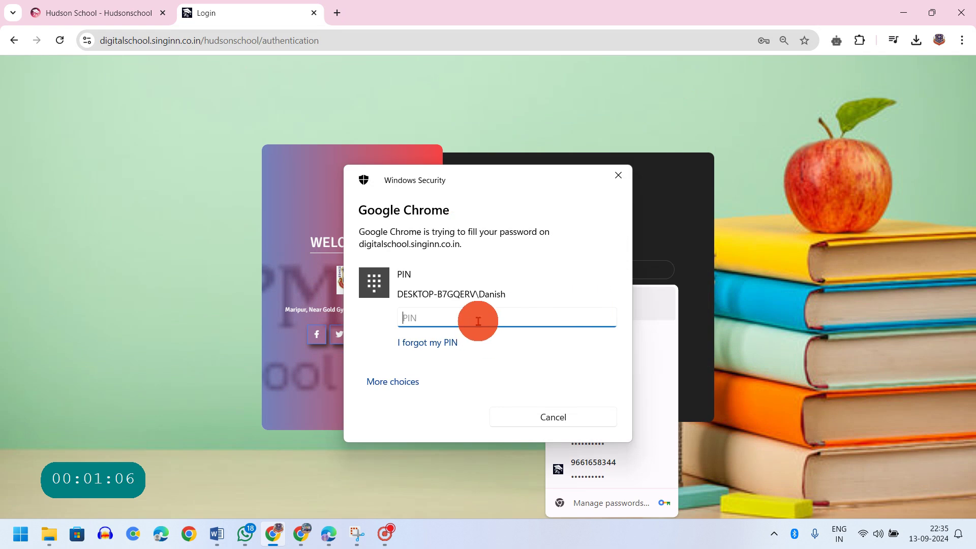
key(Return)
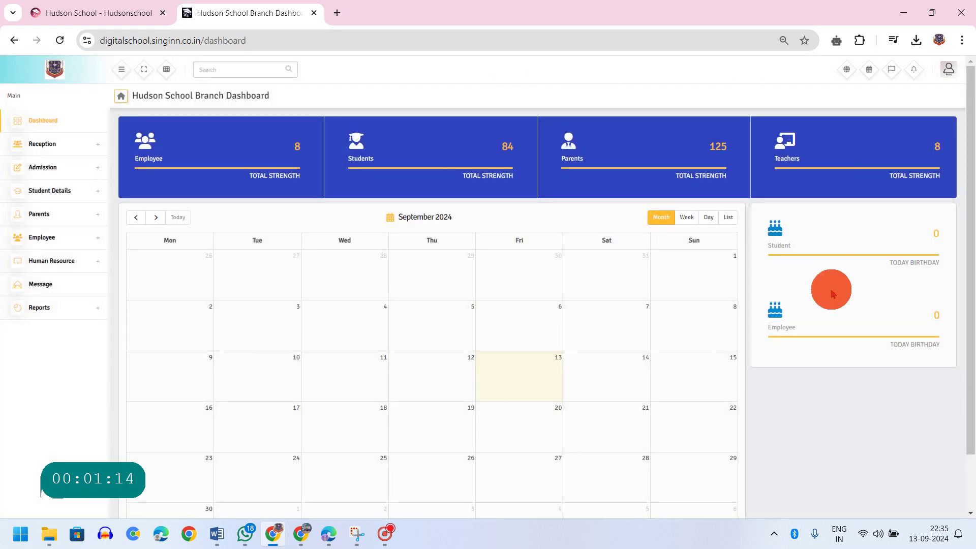
Step: Open the profile page of the logged-in receptionist account
click(948, 71)
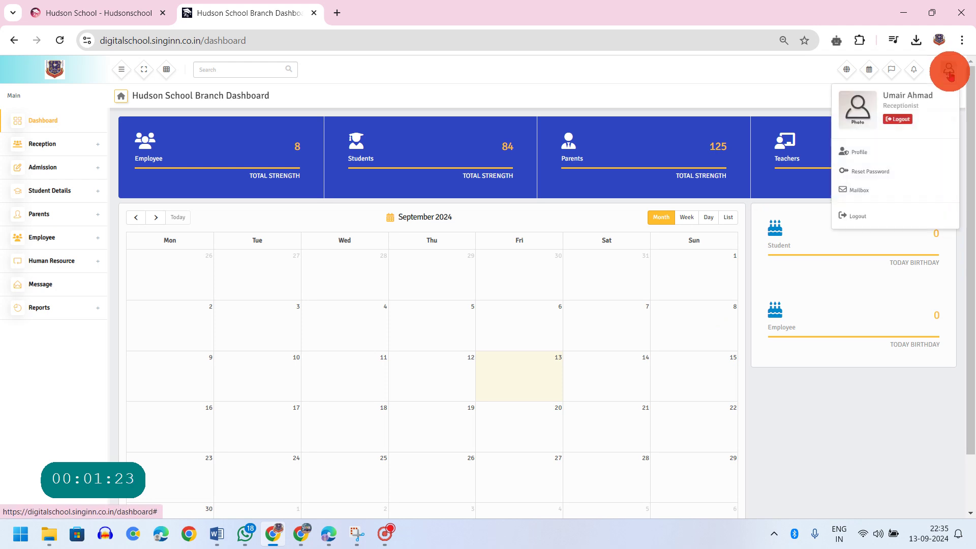
click(860, 151)
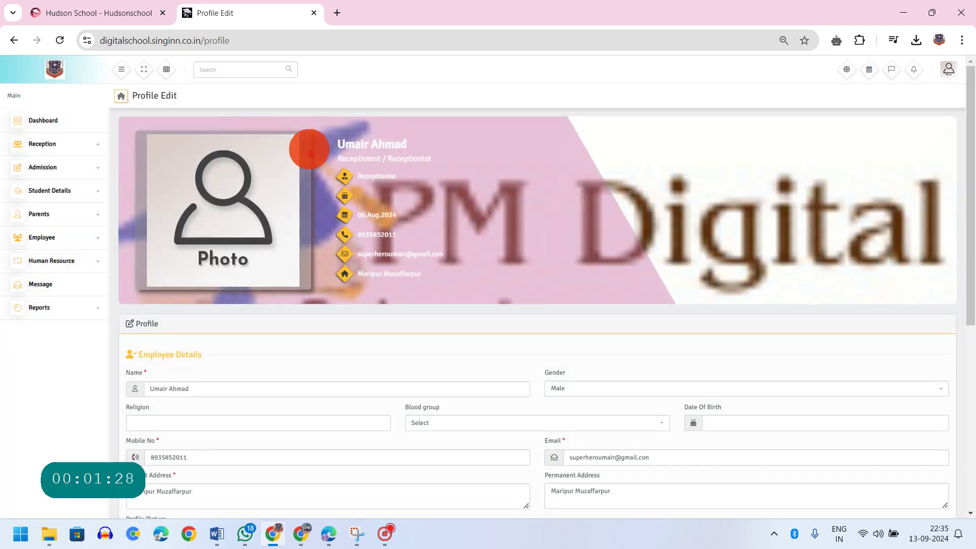
mouse_move(185, 135)
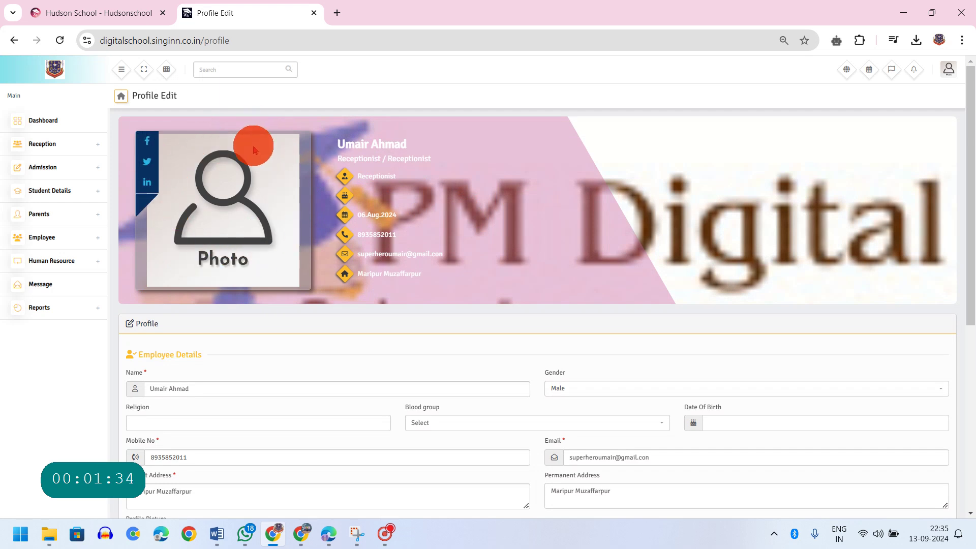
Step: Examine the profile form's employee details, contact and address fields, academic details and social links
scroll(255, 233, down, 3)
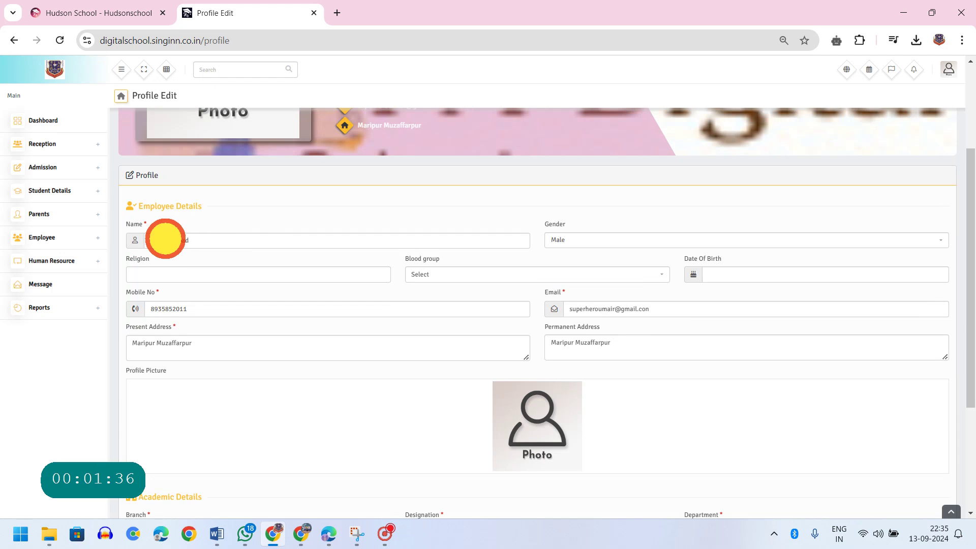
click(165, 240)
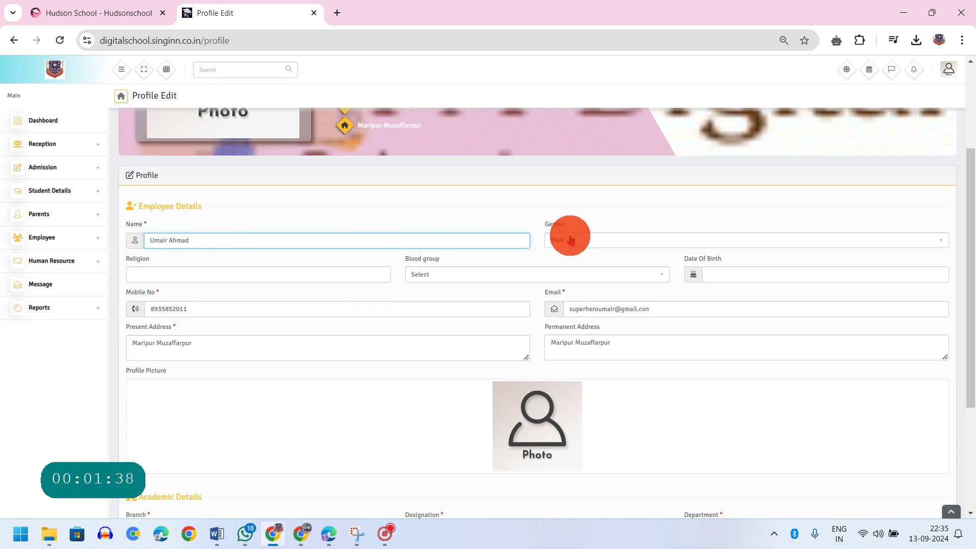
click(228, 282)
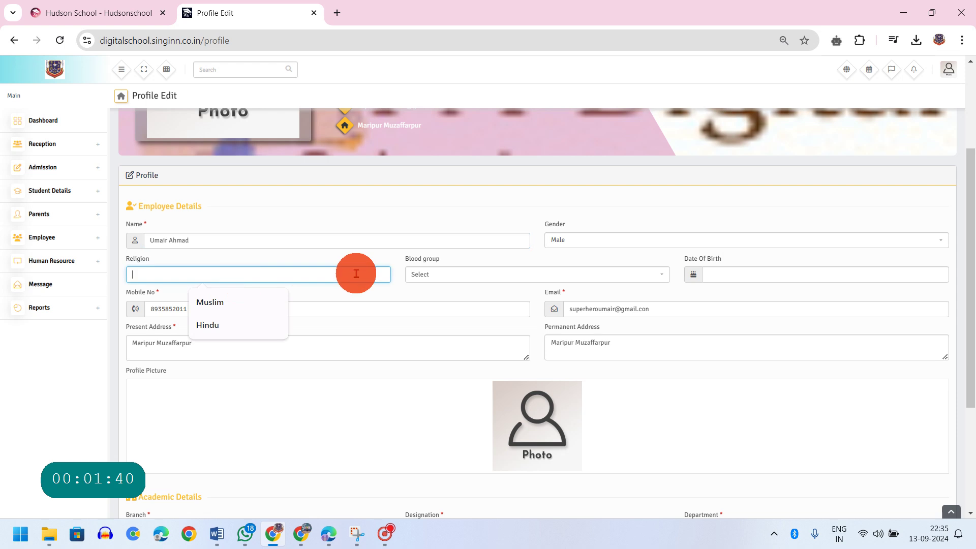
click(444, 274)
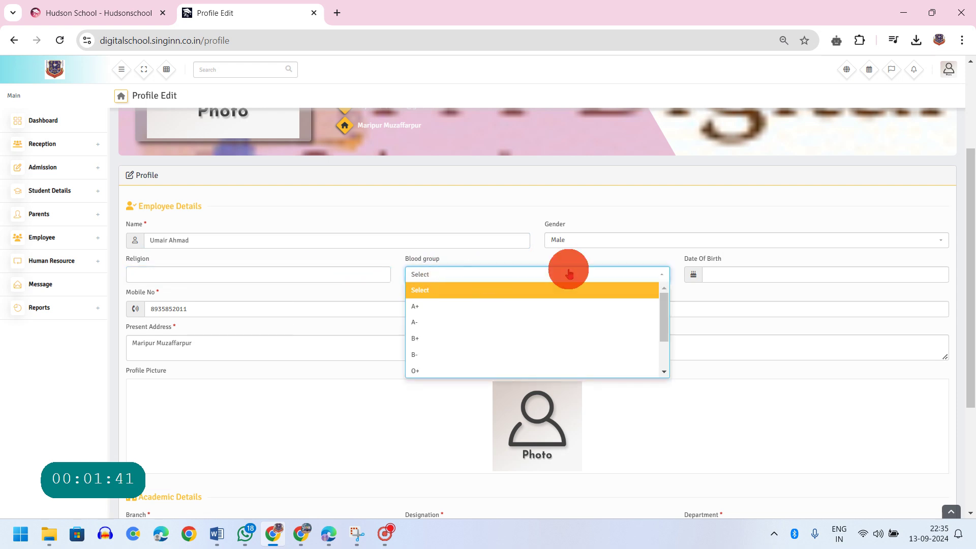
click(268, 325)
click(646, 311)
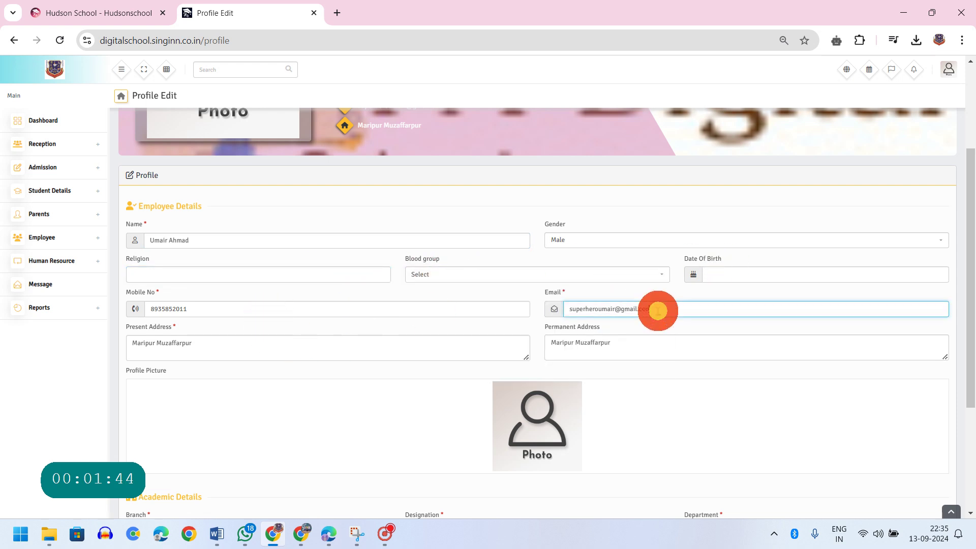
click(243, 351)
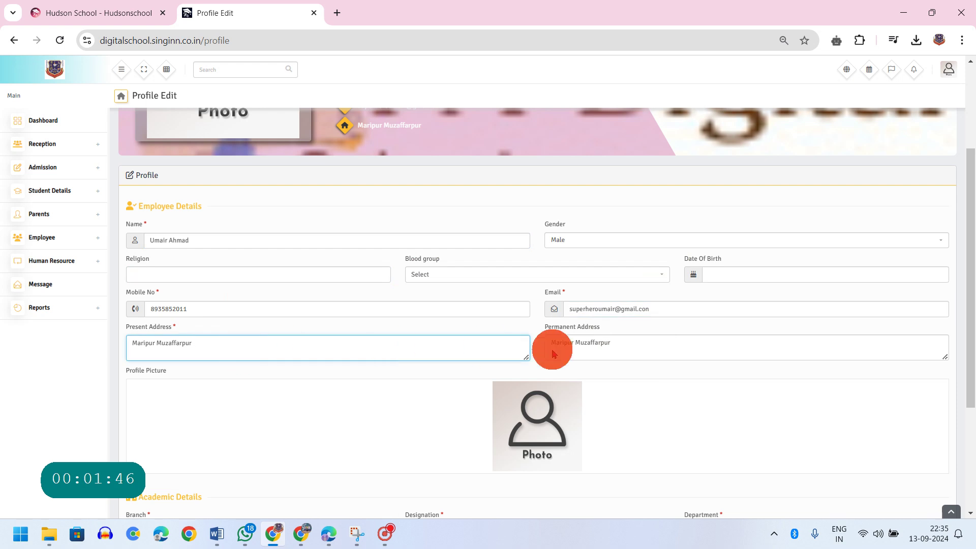
click(624, 349)
scroll(544, 335, down, 3)
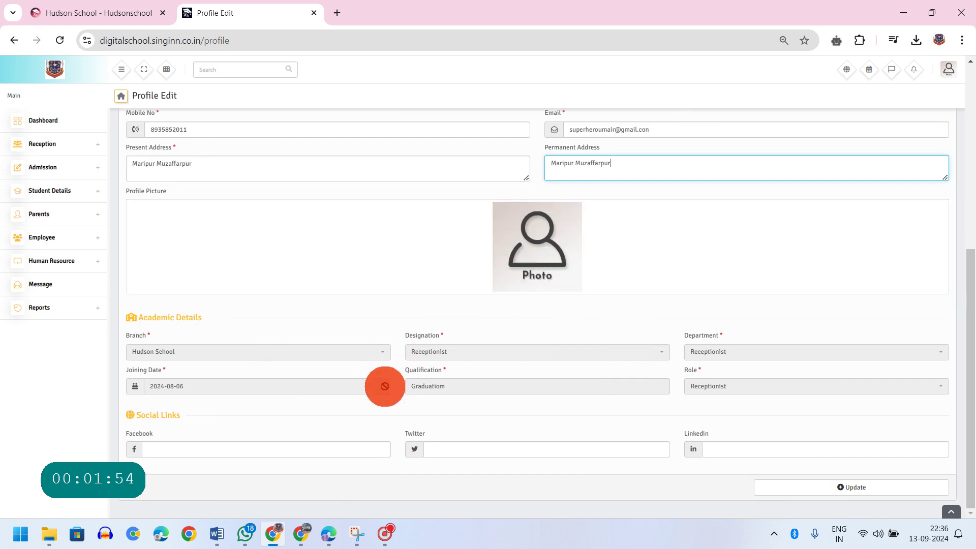
Step: Start choosing a new profile picture and browse to the 24-25 folder in HS > Photo on the DATA (D:) drive
click(542, 246)
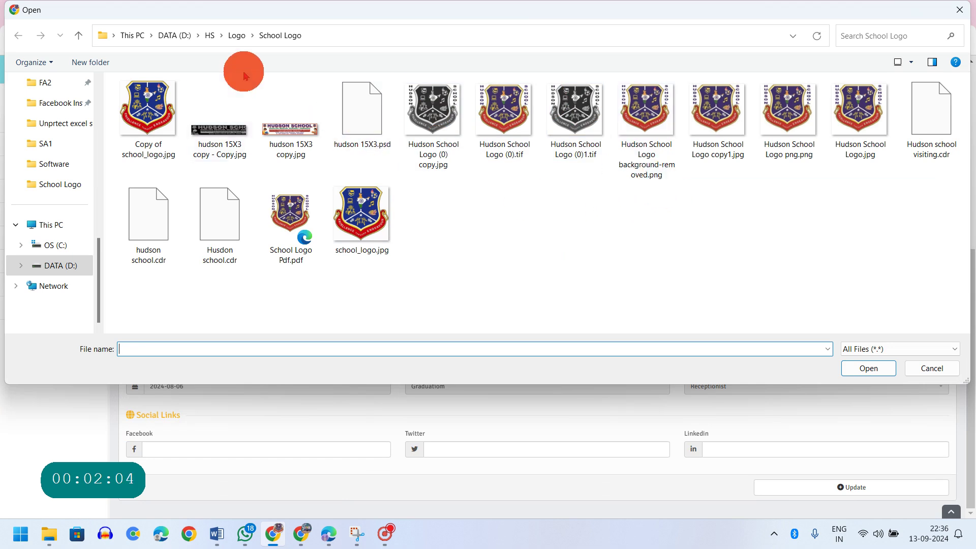
click(221, 40)
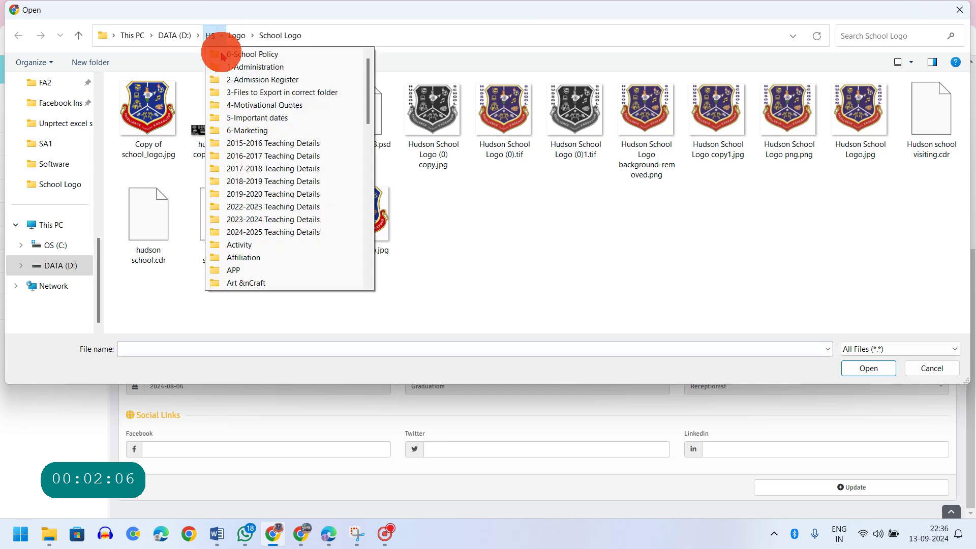
scroll(259, 178, down, 3)
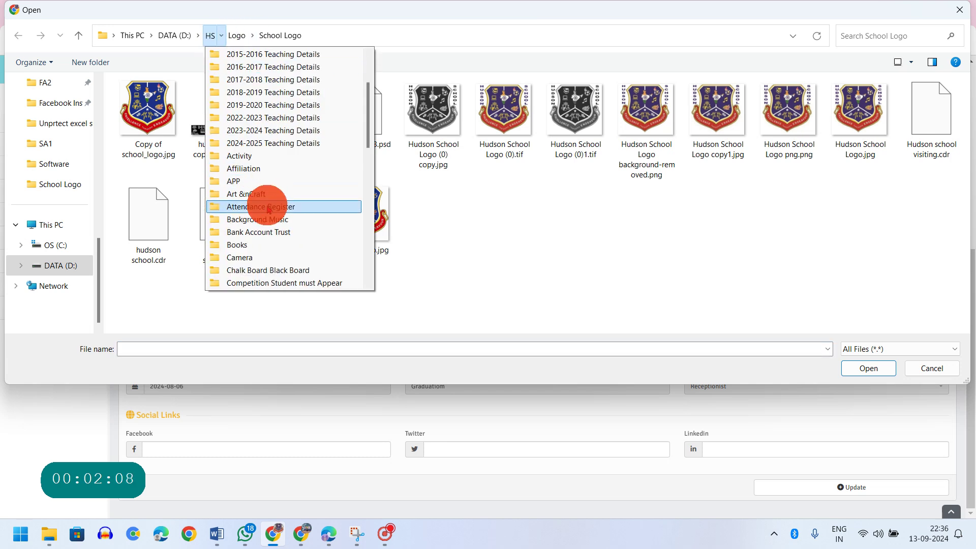
scroll(268, 204, down, 5)
scroll(268, 220, down, 2)
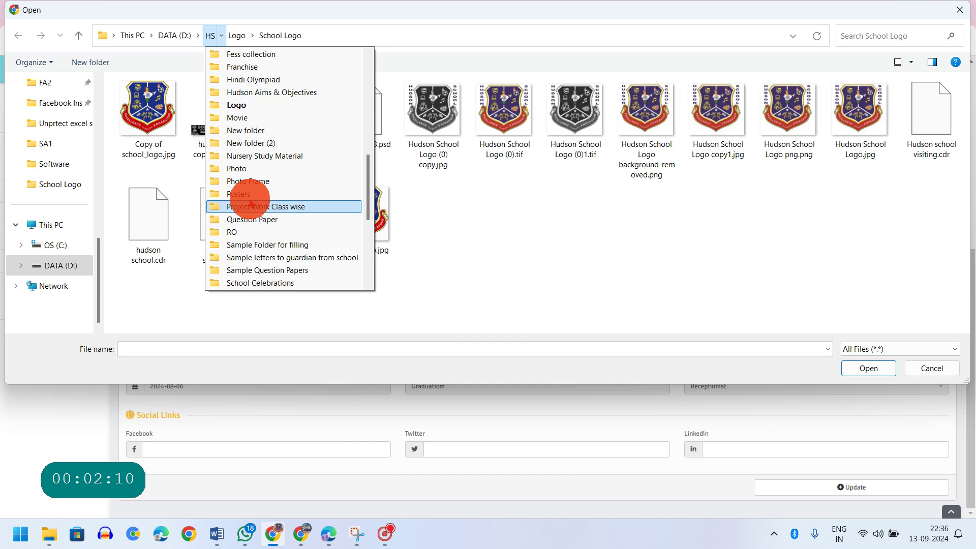
click(249, 169)
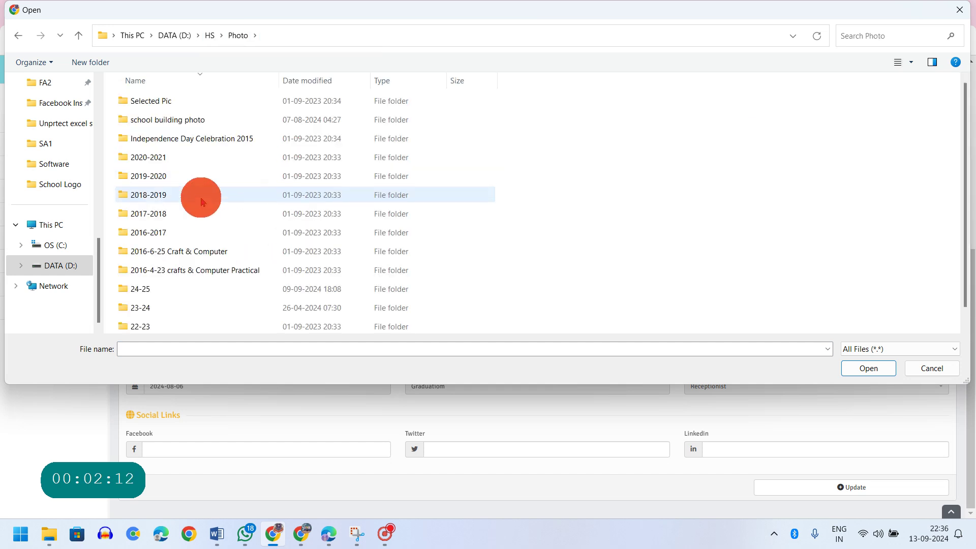
scroll(187, 261, down, 1)
double_click(153, 269)
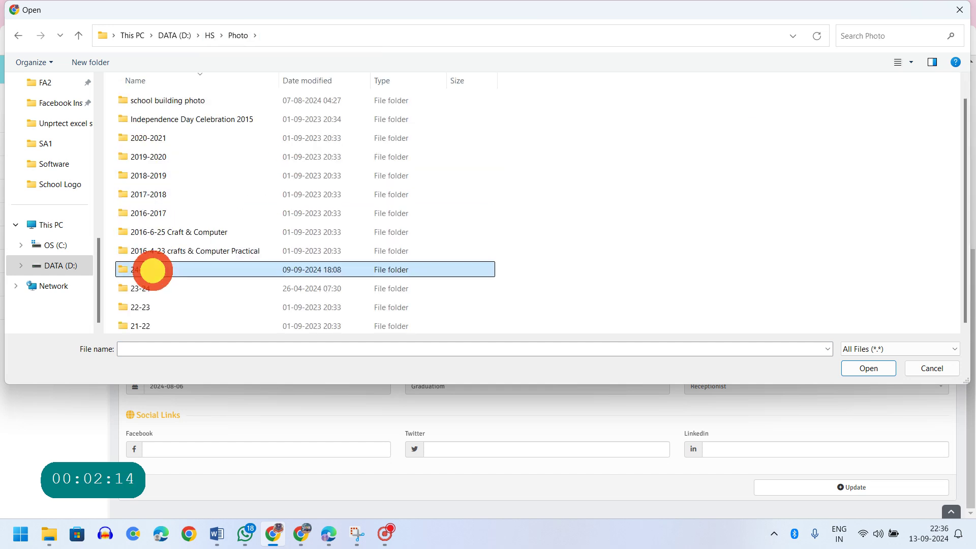
Step: Load IMG-20240826-WA0076.jpg from the 24-25 folder as the profile picture
scroll(370, 244, down, 5)
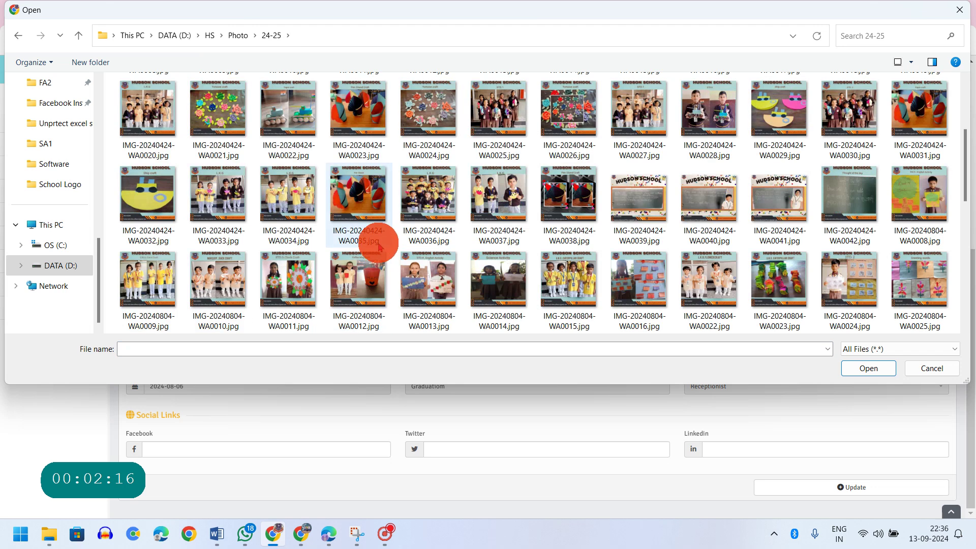
scroll(379, 247, down, 10)
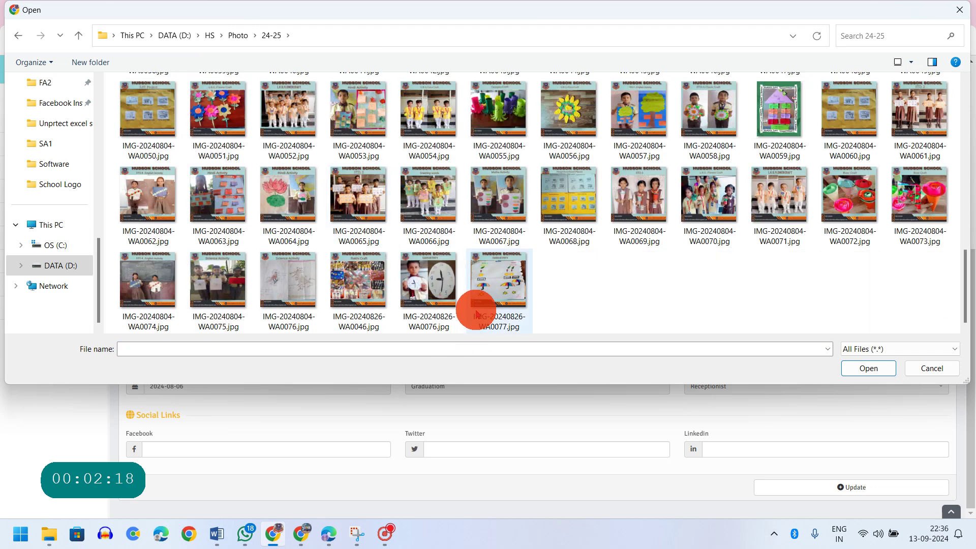
click(419, 288)
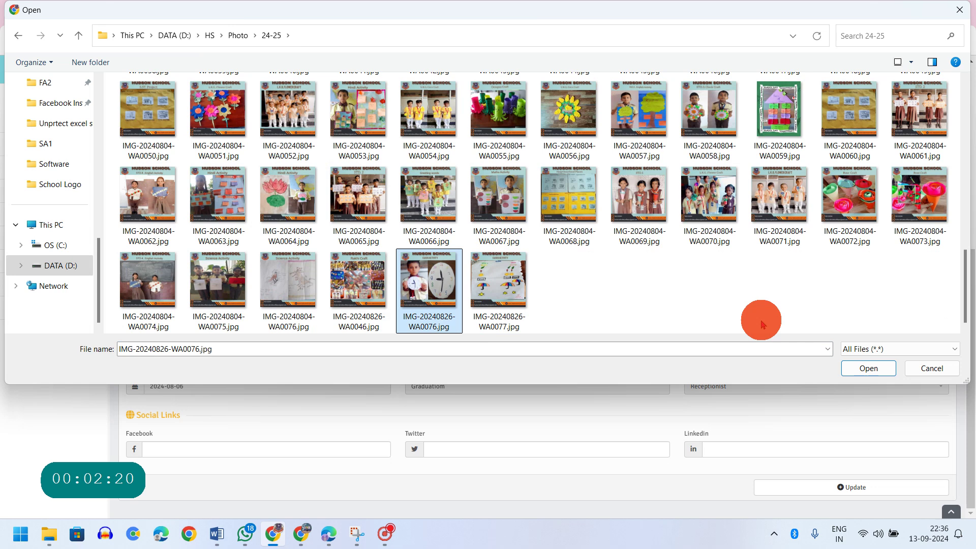
click(868, 373)
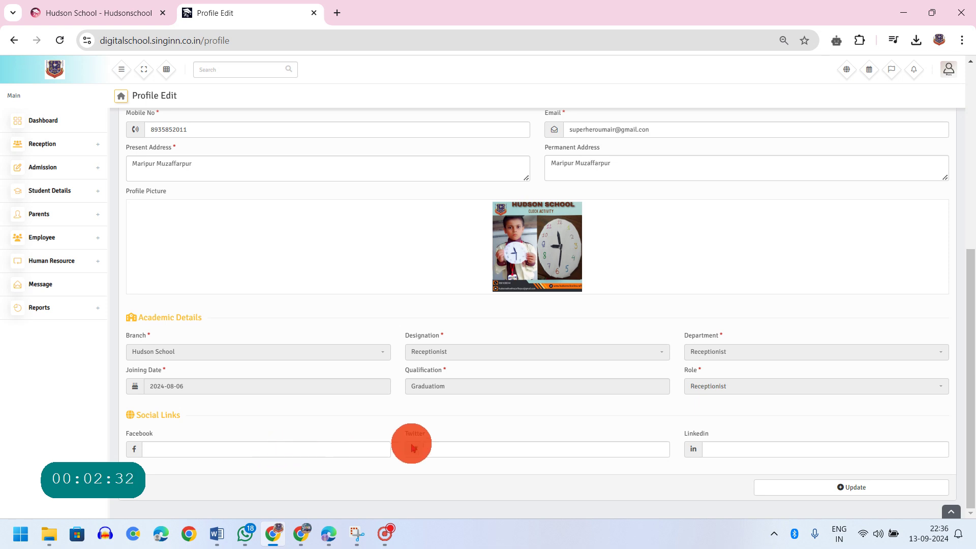
Step: Update the profile to save the chosen picture and inspect the photo on the profile card
click(744, 449)
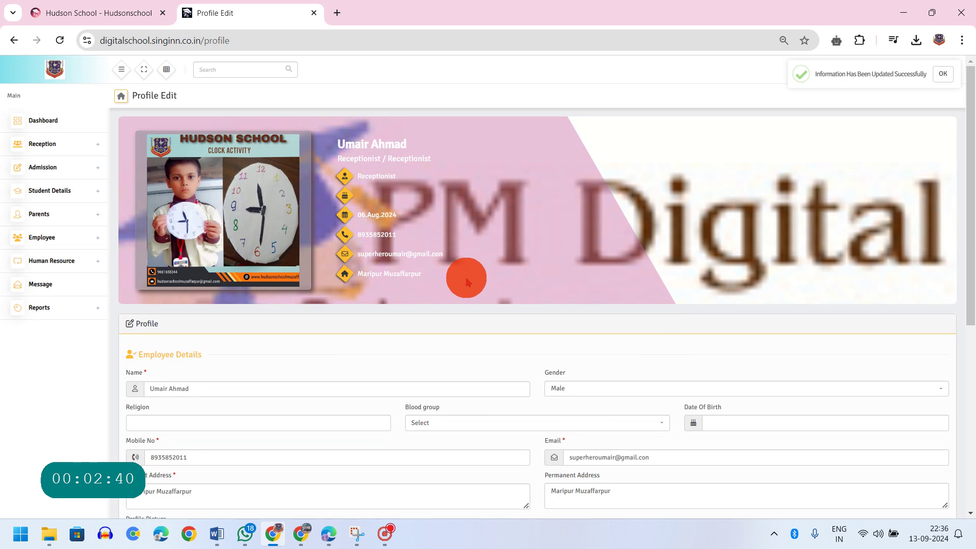
click(804, 76)
mouse_move(140, 219)
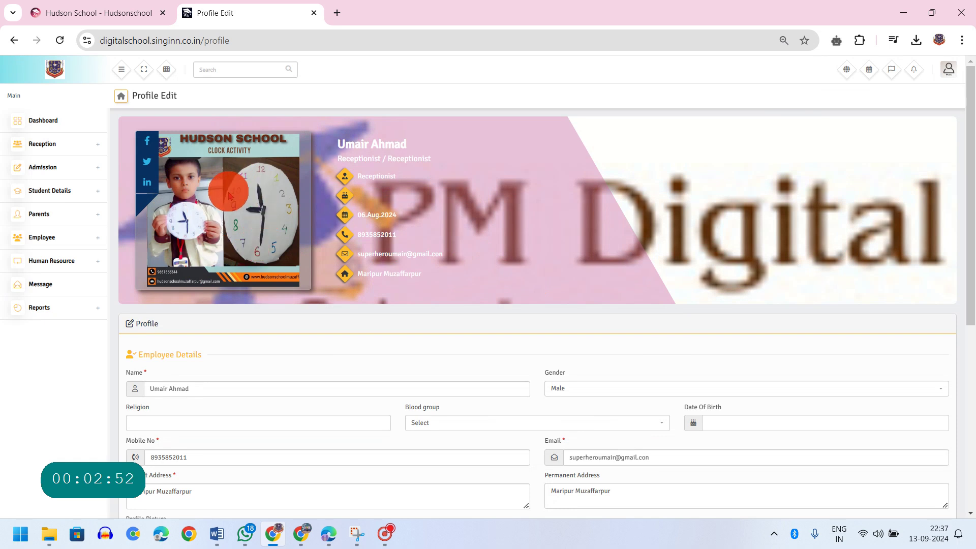
Step: Remove the saved clock activity image from the Profile Picture field
scroll(238, 190, down, 3)
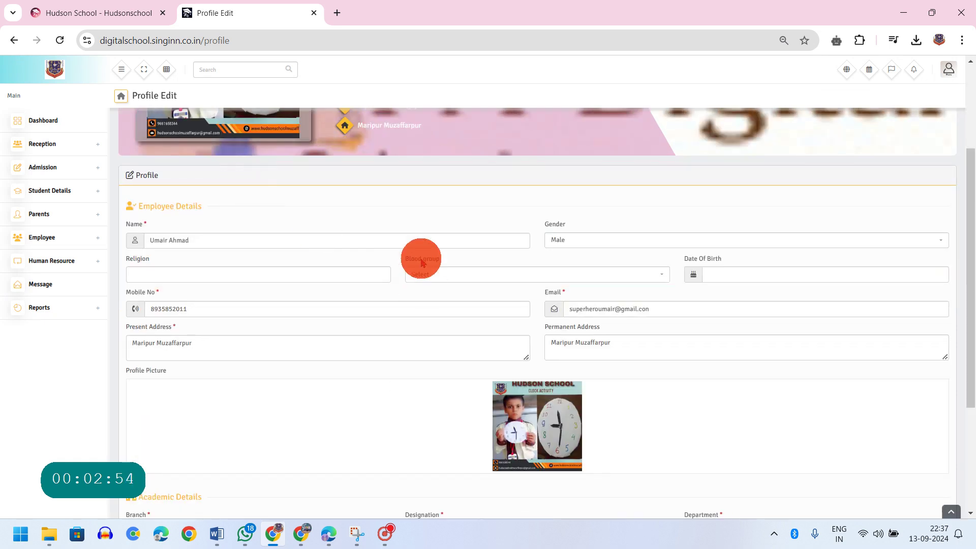
scroll(437, 263, down, 4)
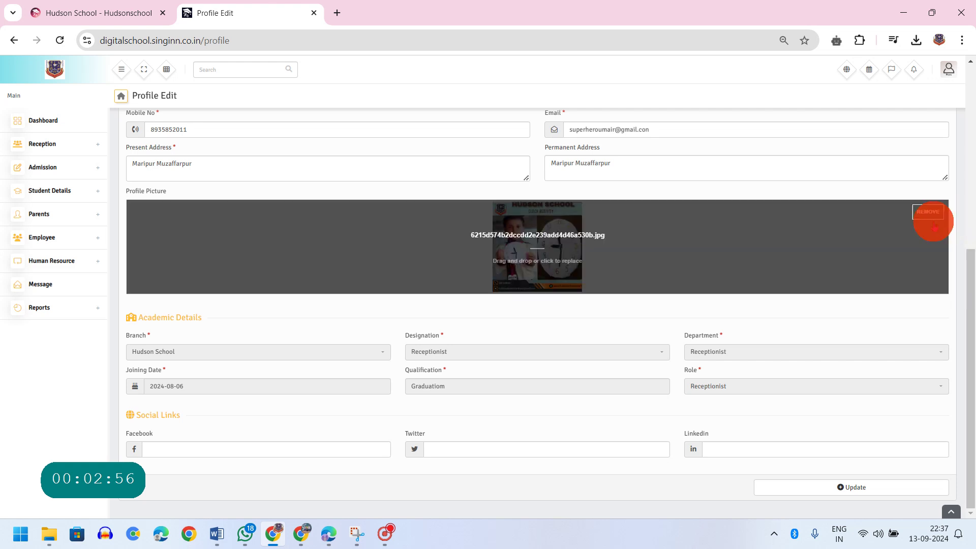
click(933, 211)
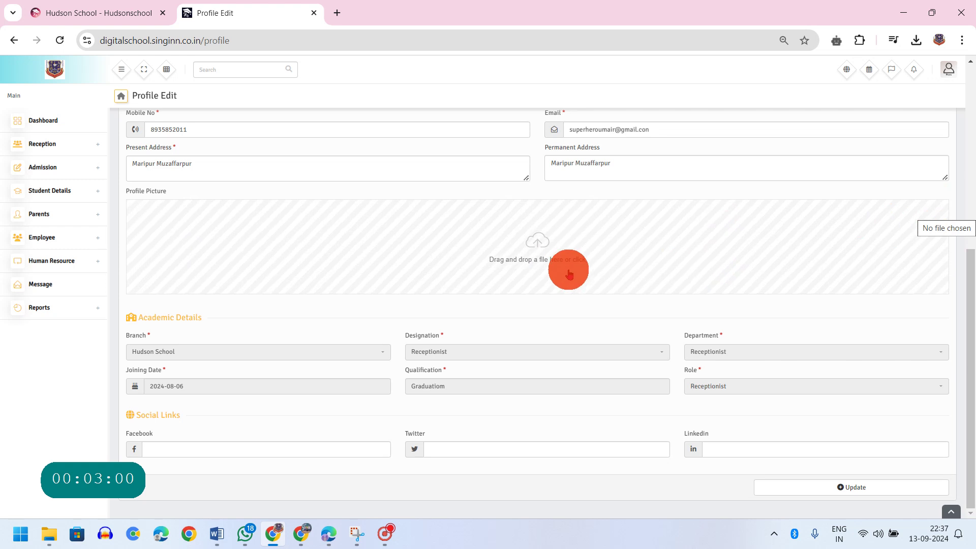
Step: Start choosing another profile picture and browse to the personal photo folder on the DATA (D:) drive
click(547, 252)
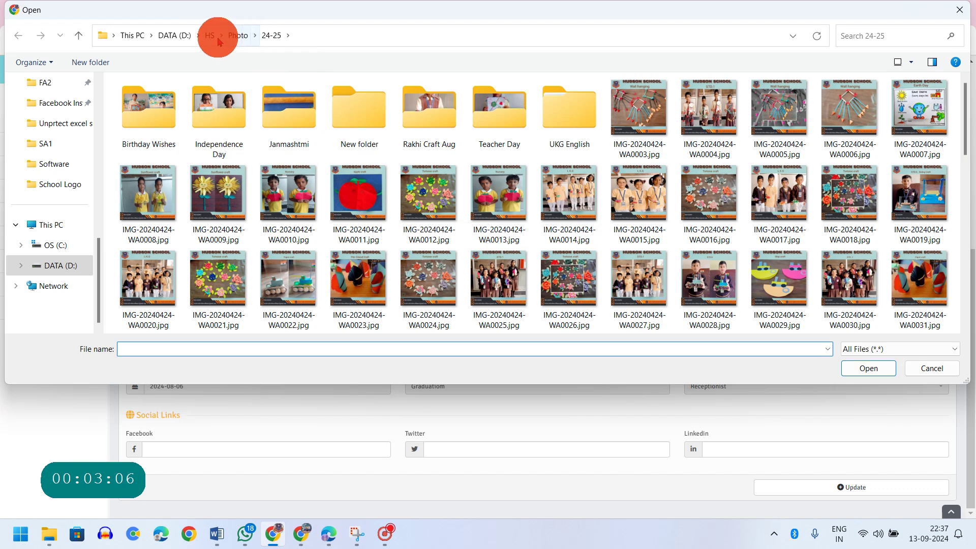
scroll(65, 131, up, 5)
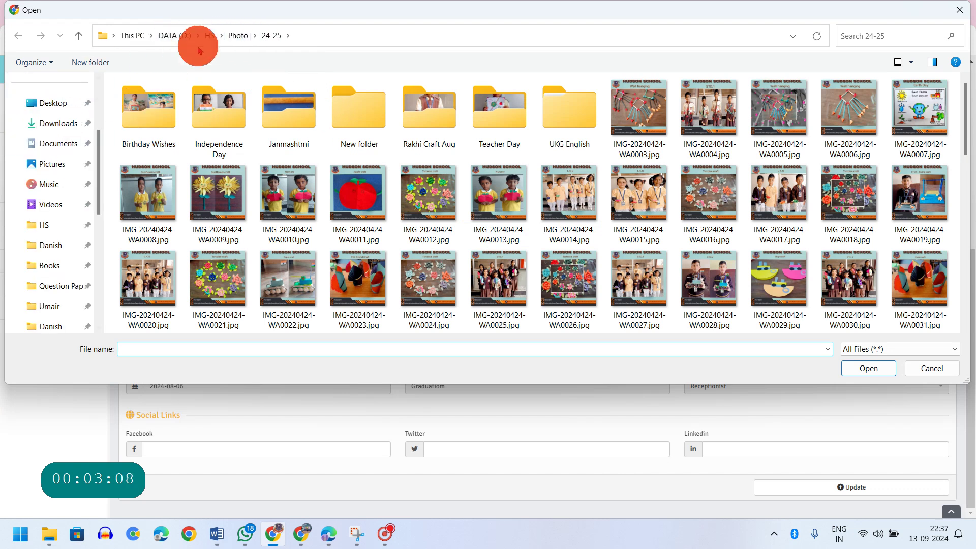
click(219, 39)
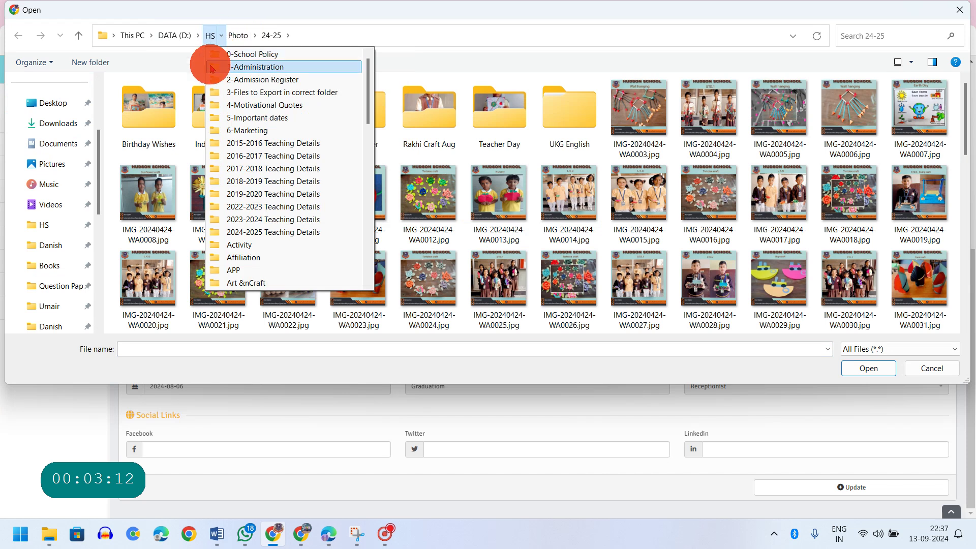
click(84, 234)
click(76, 245)
scroll(199, 202, down, 4)
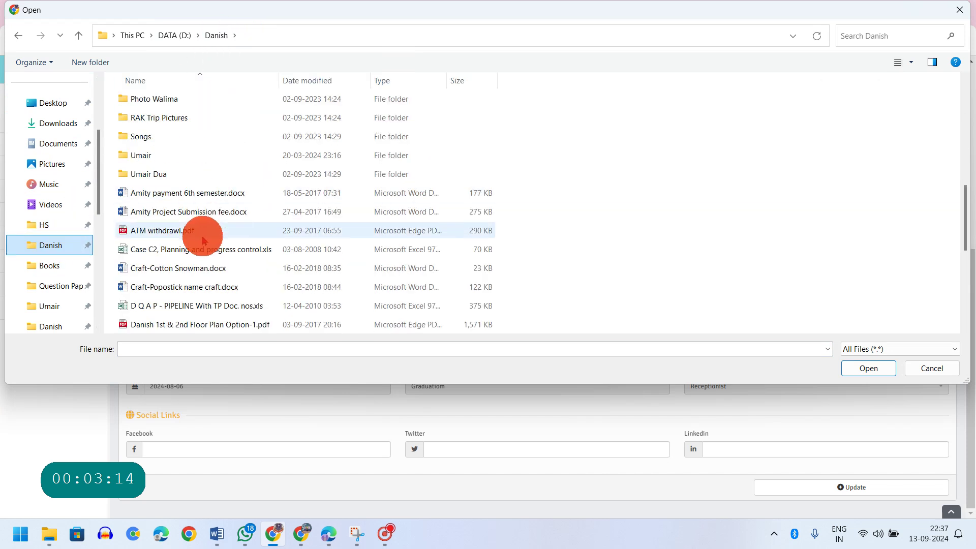
scroll(155, 171, up, 4)
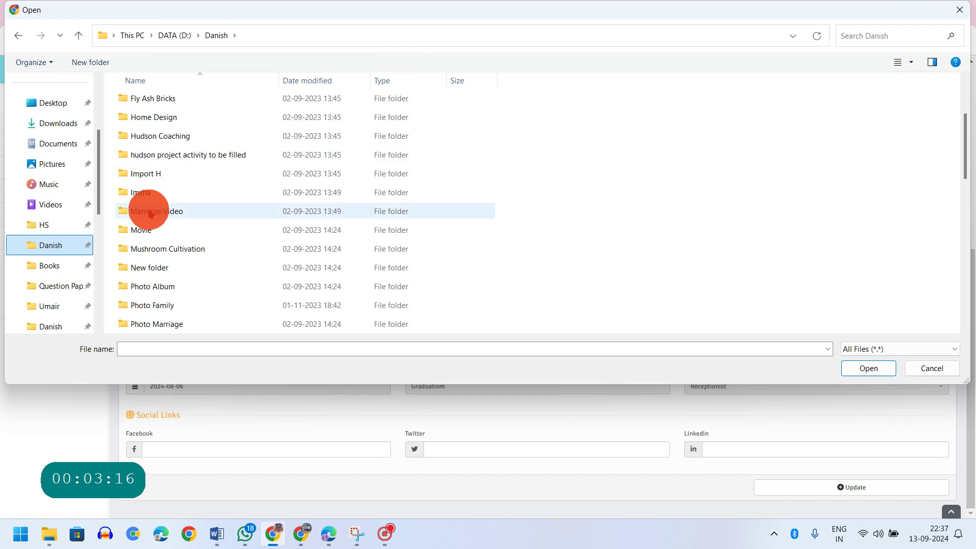
scroll(144, 165, down, 2)
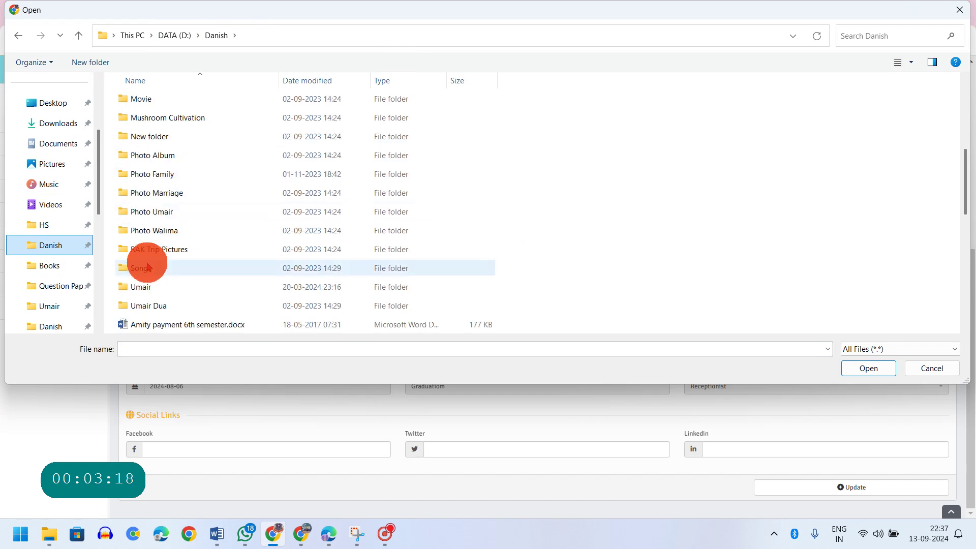
double_click(152, 213)
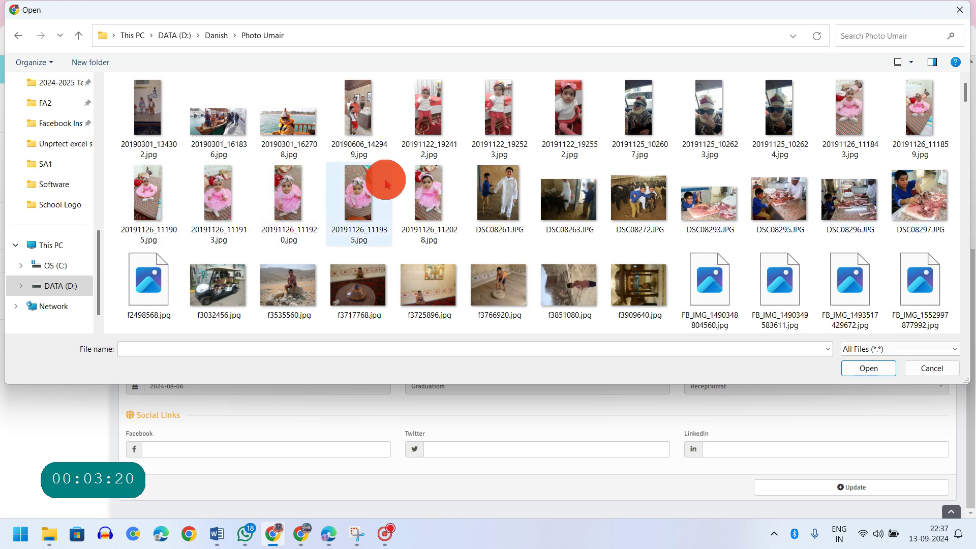
Step: Load IMG-20191102-WA0104.jpg from the personal photo folder as the profile picture
scroll(432, 195, down, 5)
scroll(432, 197, down, 4)
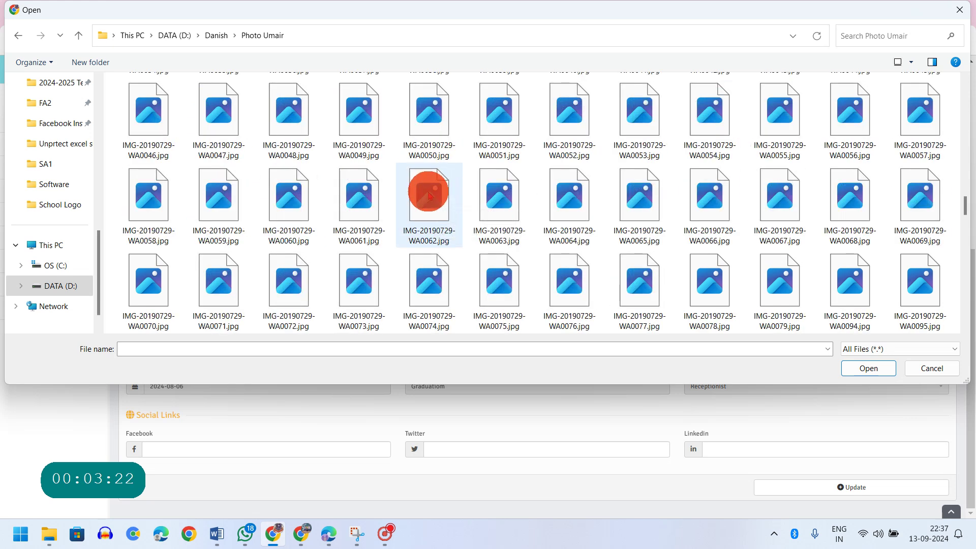
scroll(428, 196, down, 5)
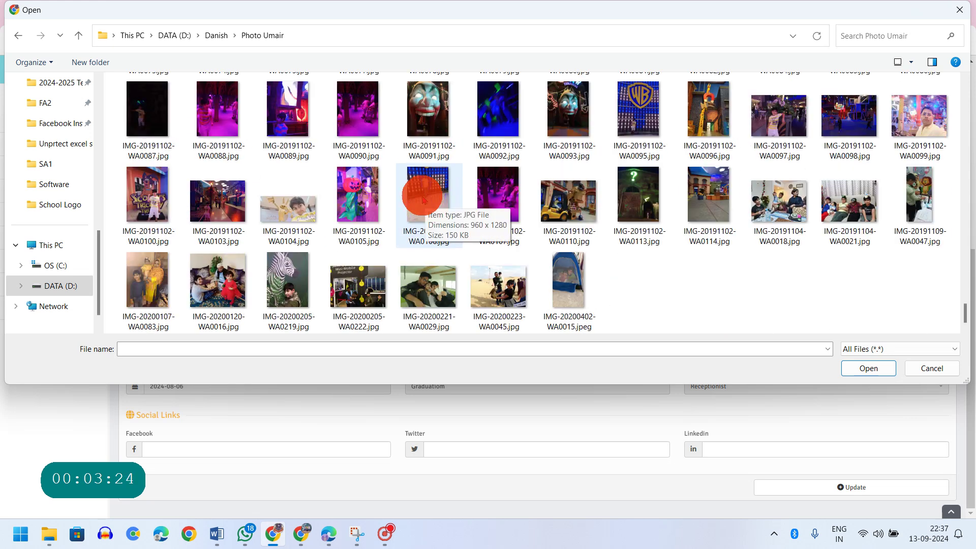
click(295, 218)
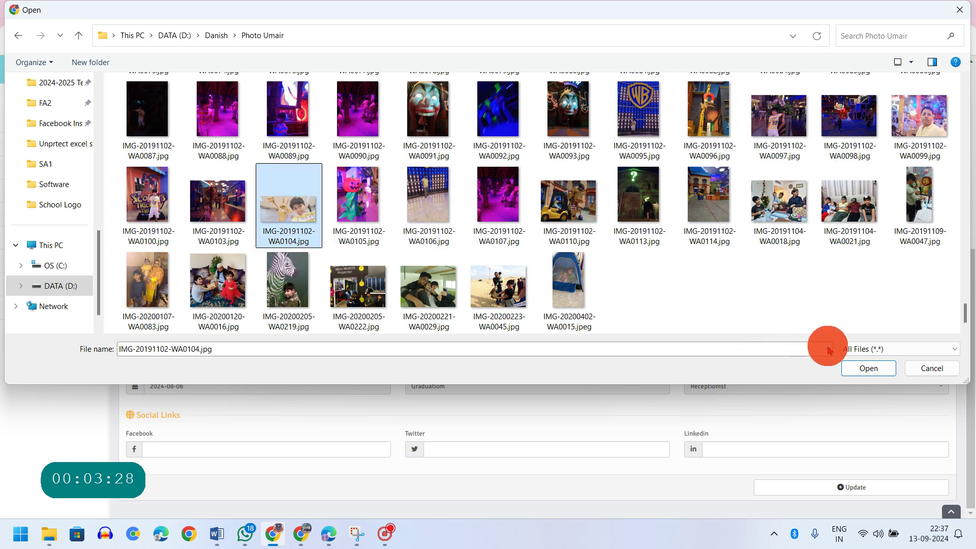
click(862, 368)
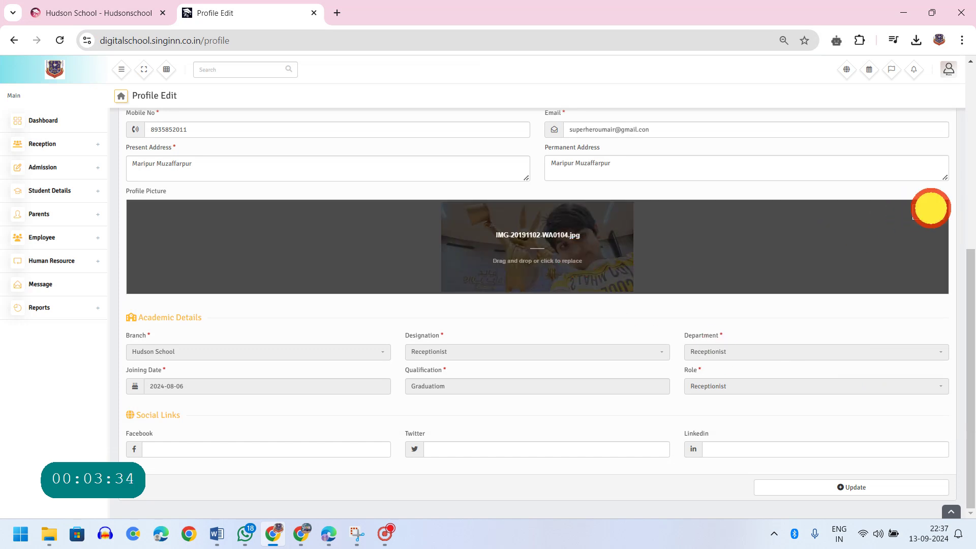
Step: Remove the loaded image from the Profile Picture field and browse to the HS folder for a replacement
click(930, 208)
click(542, 246)
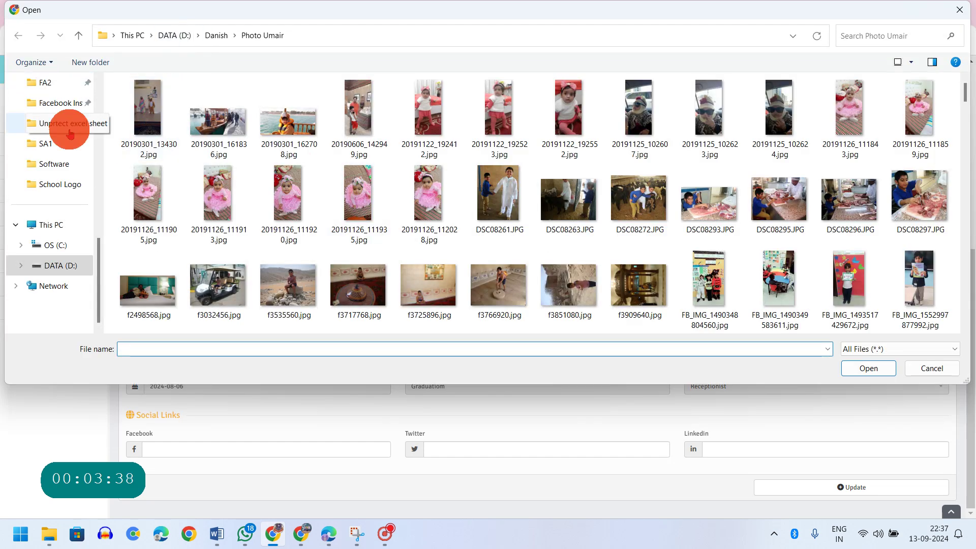
scroll(73, 131, up, 5)
scroll(63, 259, down, 3)
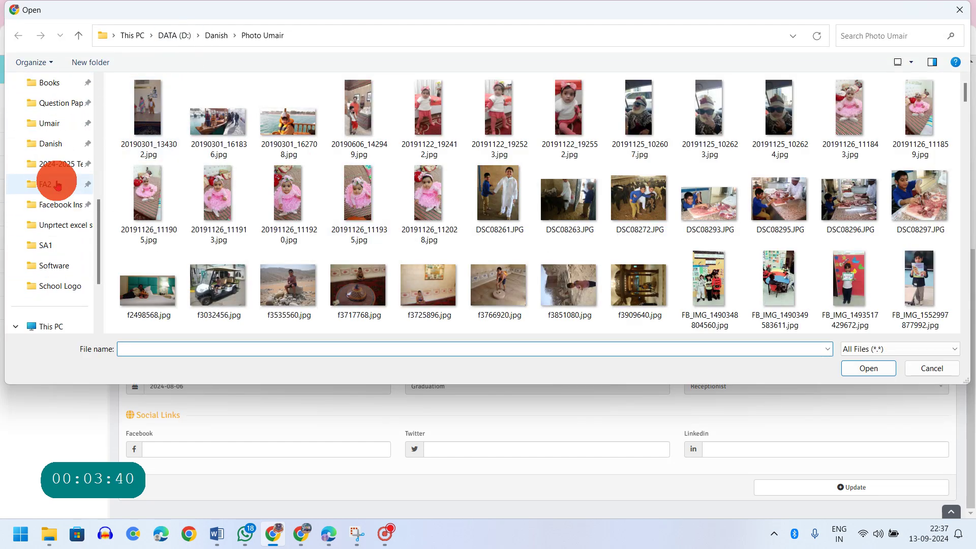
scroll(98, 230, up, 2)
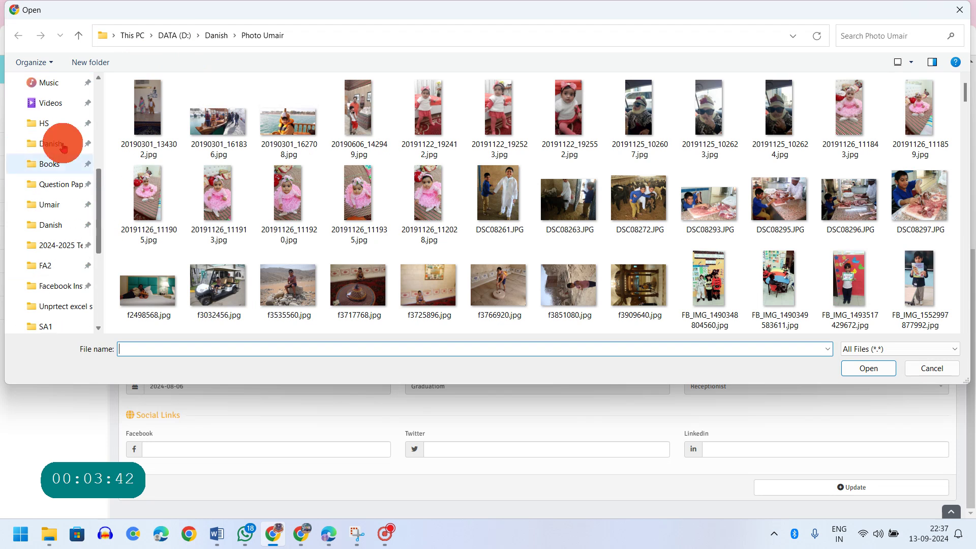
click(49, 122)
double_click(153, 118)
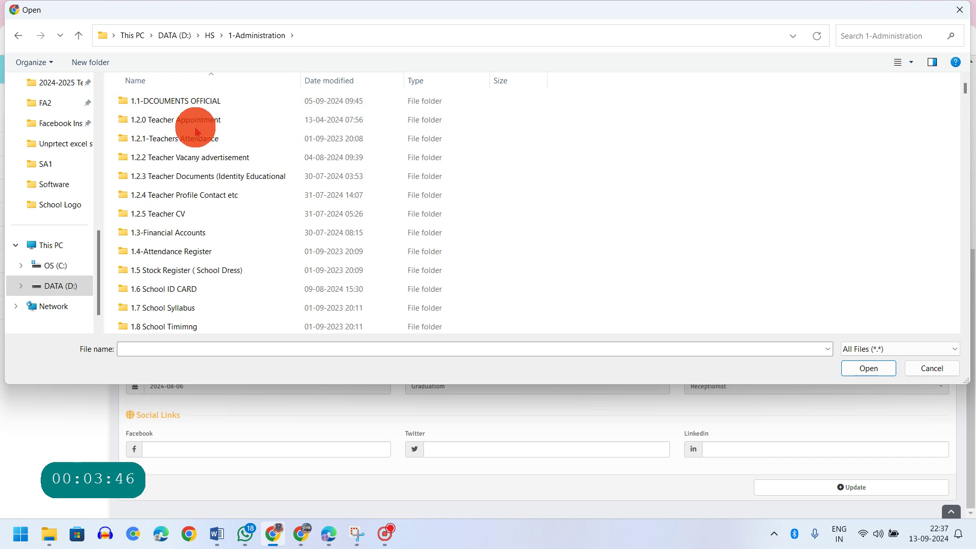
click(207, 35)
Step: Load Hudson School Logo background-removed.png from Logo > School Logo in the HS folder as the profile picture
scroll(183, 200, down, 5)
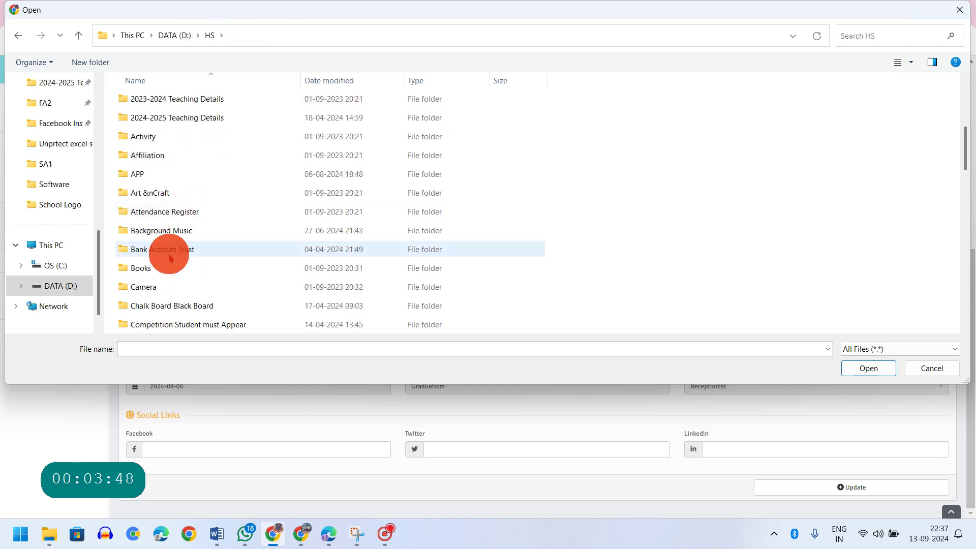
scroll(165, 249, down, 5)
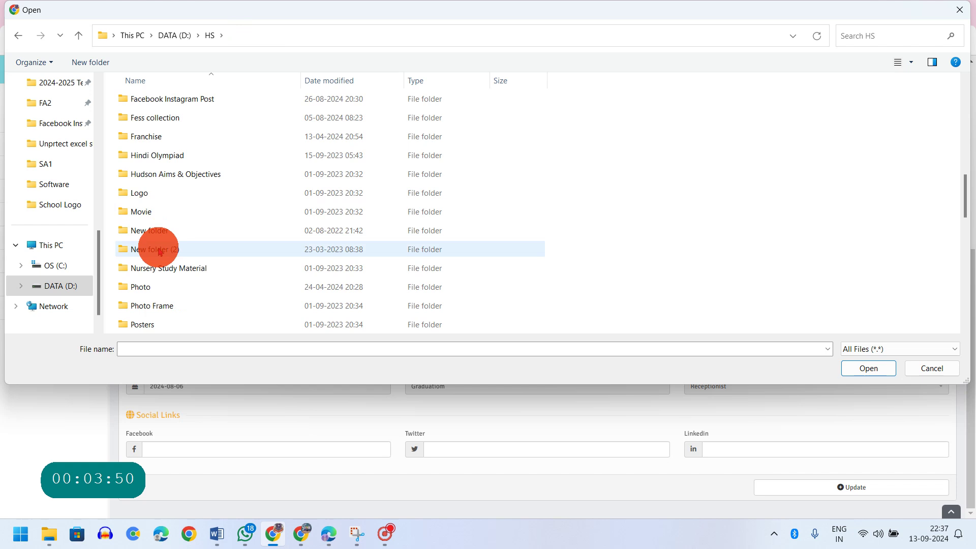
double_click(149, 199)
double_click(148, 122)
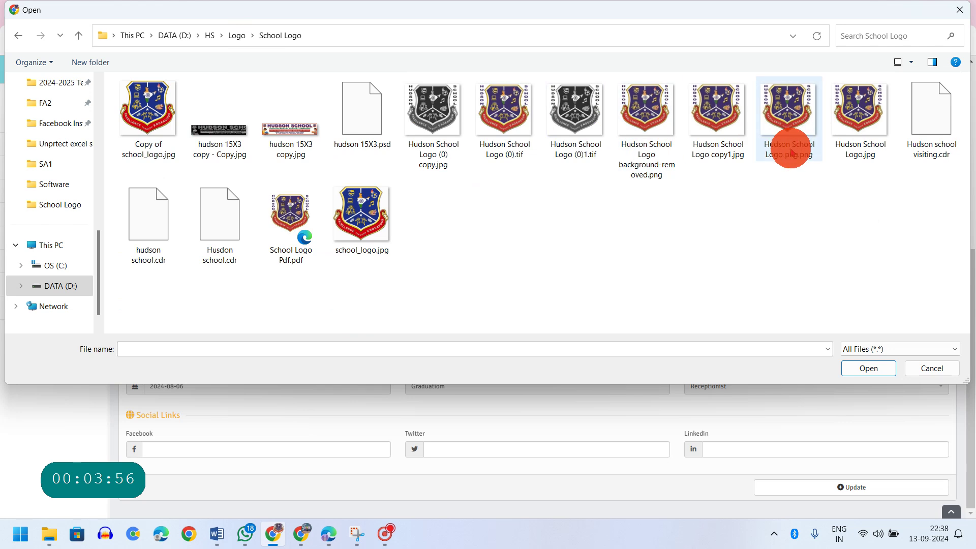
double_click(653, 146)
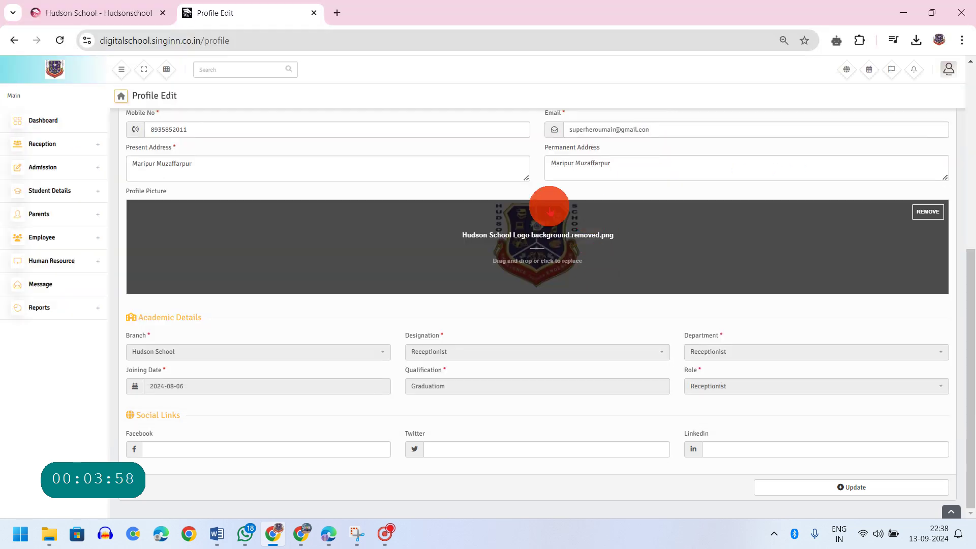
scroll(635, 208, up, 7)
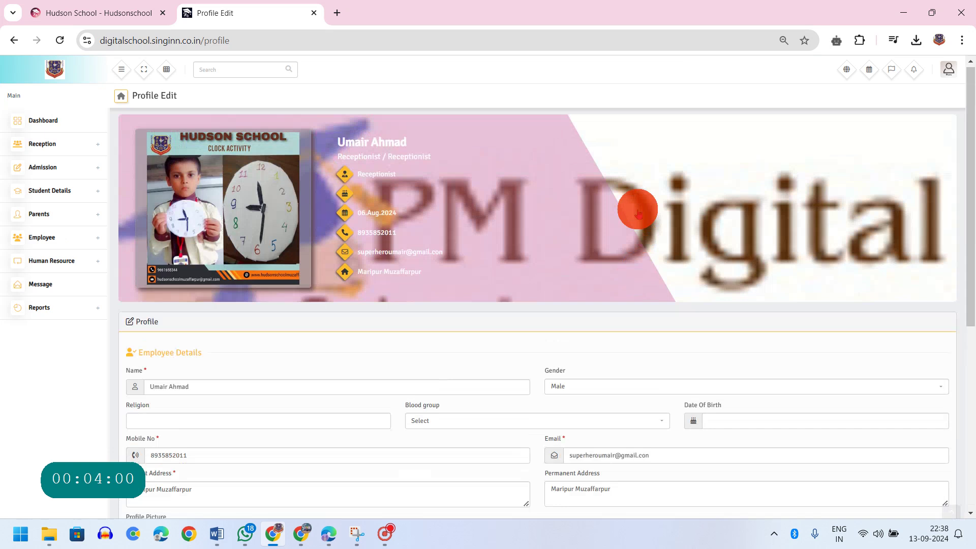
Step: Review the profile form with the new school logo picture, submit the profile update and dismiss the resulting notification
scroll(394, 213, down, 6)
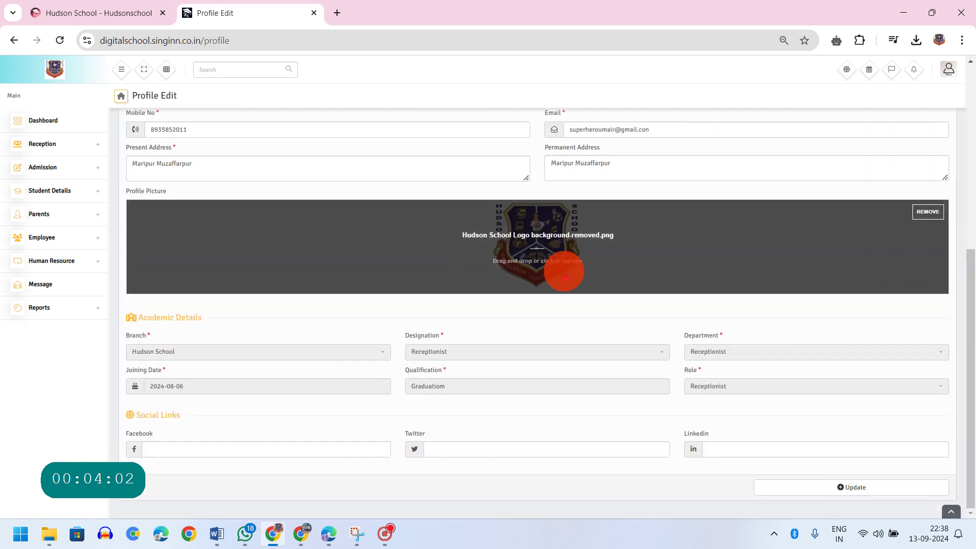
scroll(489, 234, up, 4)
scroll(489, 233, up, 2)
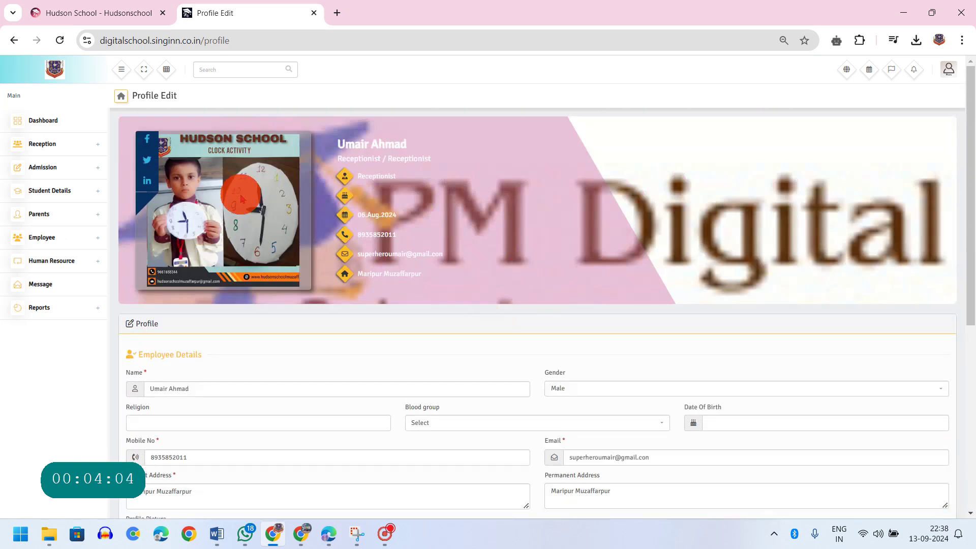
scroll(301, 205, down, 6)
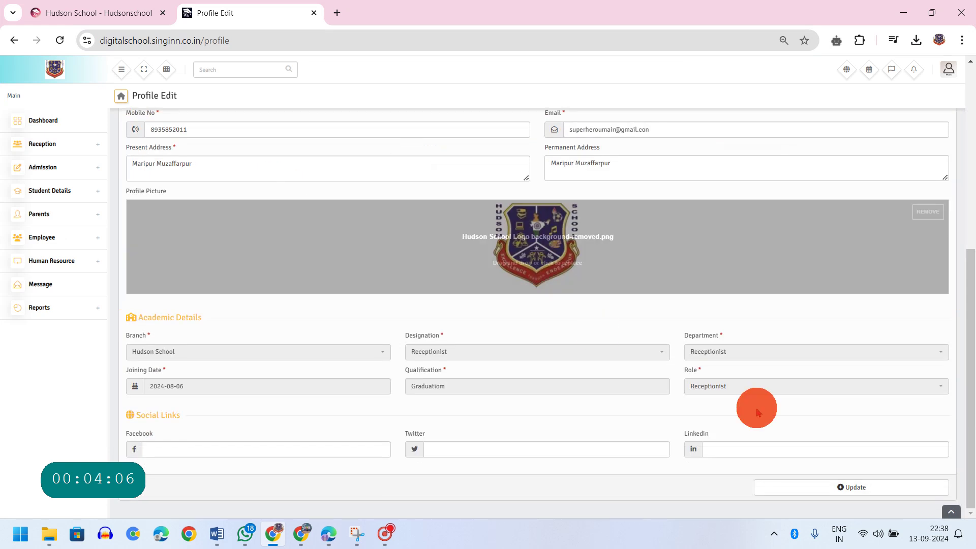
click(837, 487)
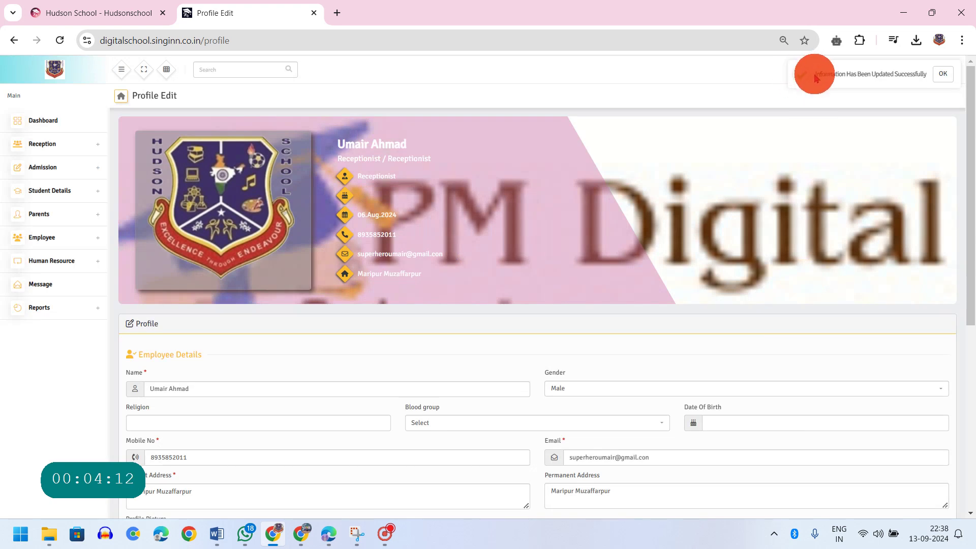
click(944, 74)
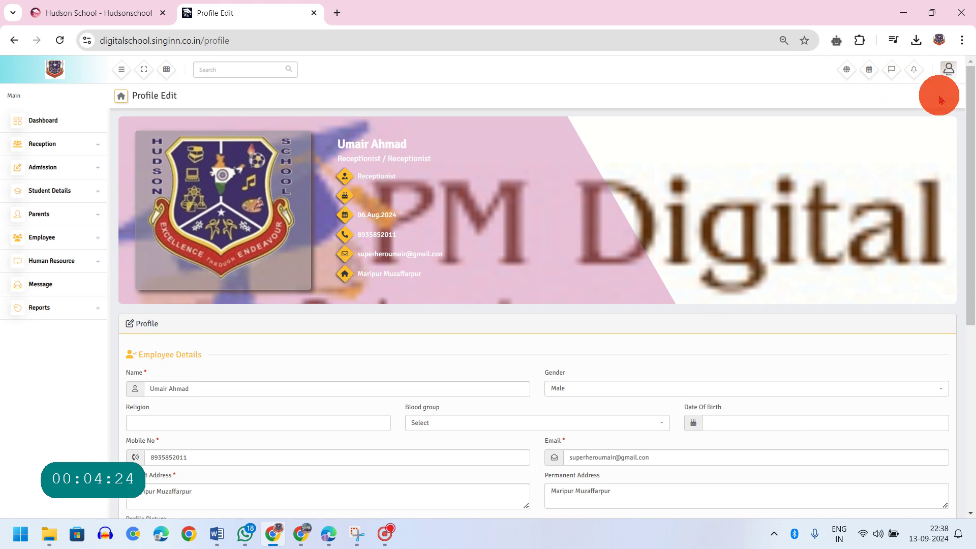
Step: Log out of the receptionist account from the school portal
click(955, 75)
click(861, 214)
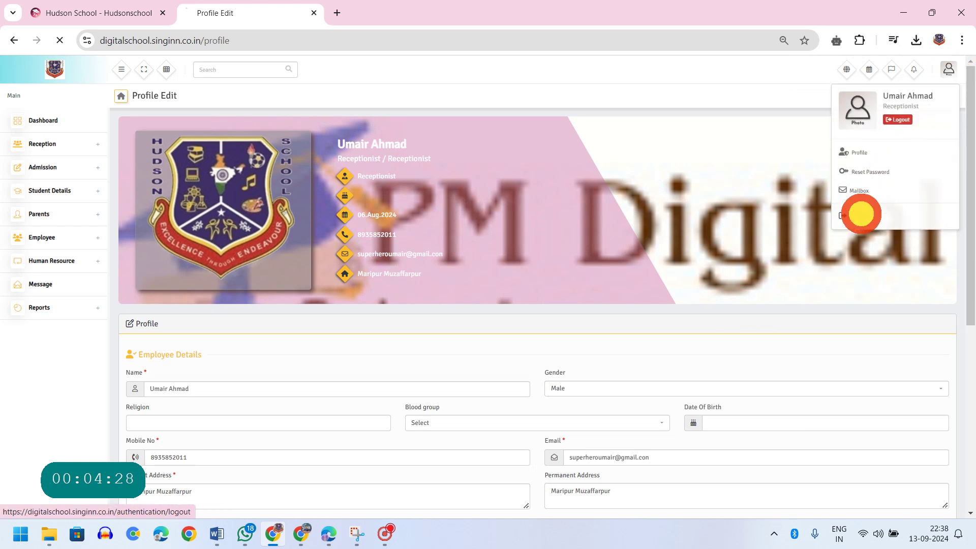